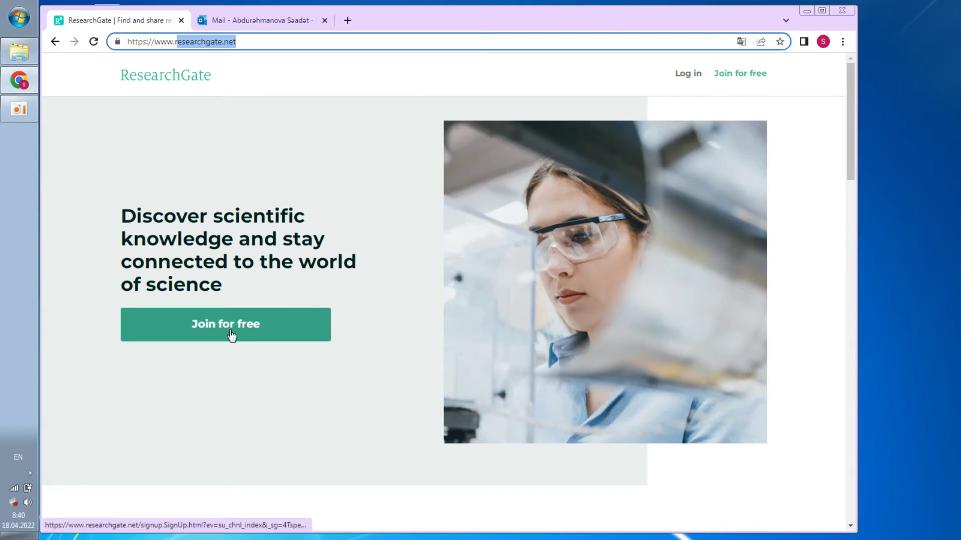
# Begin the free ResearchGate signup with institution Odlar Yurdu University and department Diller kafedrasi
pyautogui.click(283, 326)
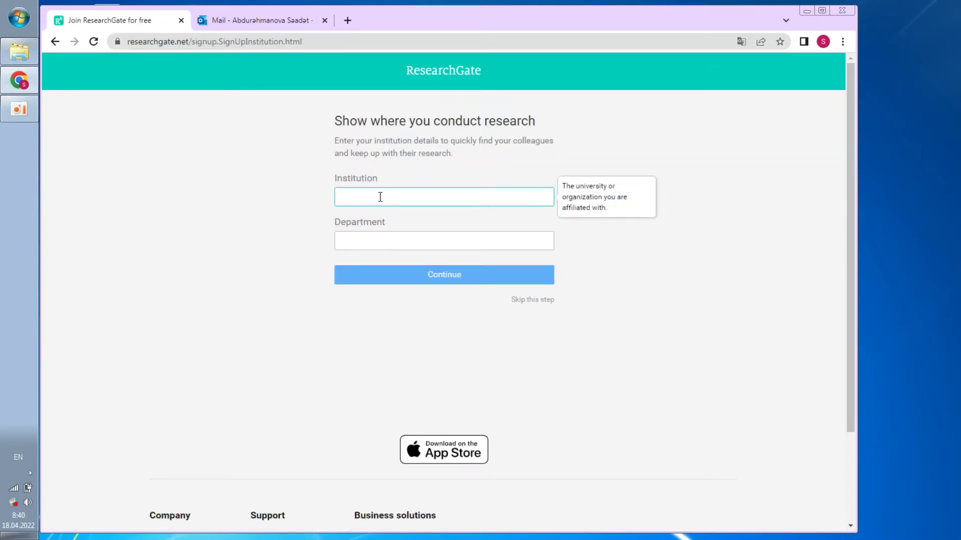
pyautogui.write('Odlar Yu')
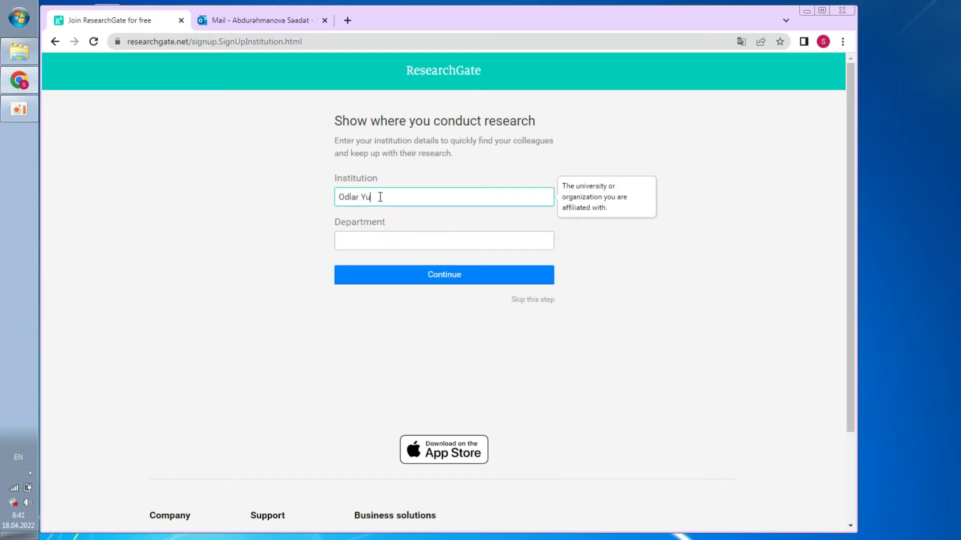
pyautogui.write('rdu University')
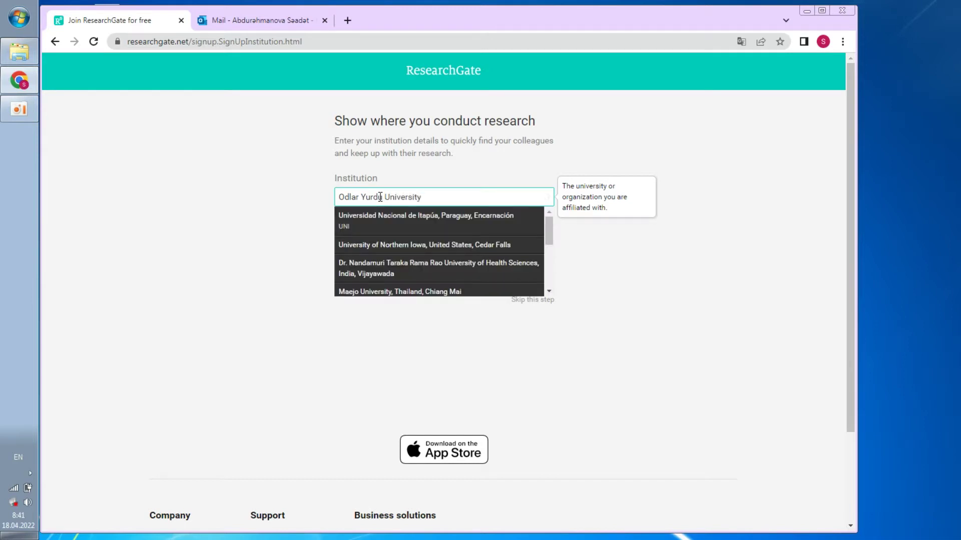
pyautogui.click(300, 264)
pyautogui.click(369, 240)
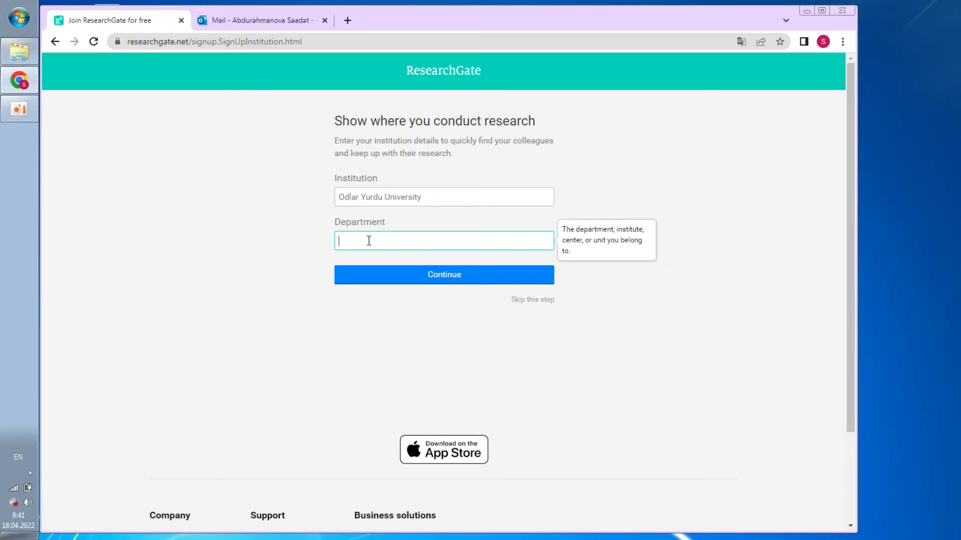
pyautogui.write('Diller kafedrasi')
# Continue to personal details and enter the researcher's first and last name
pyautogui.click(409, 276)
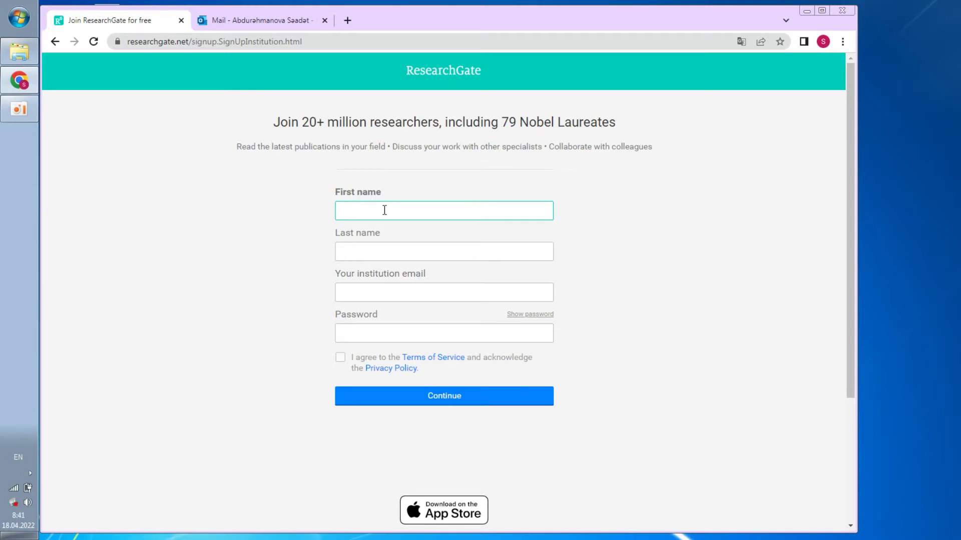
pyautogui.click(365, 251)
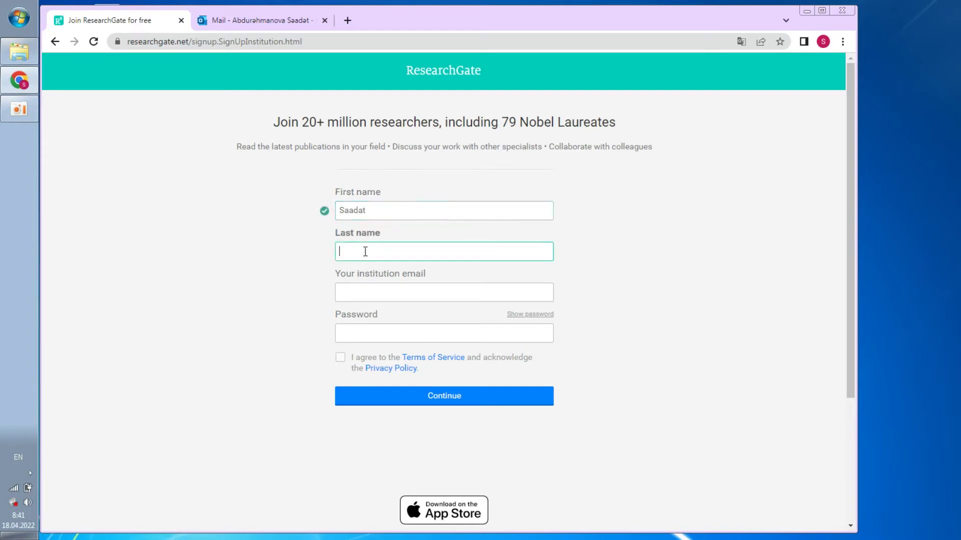
# Fill in the researcher's institutional email address
pyautogui.click(377, 294)
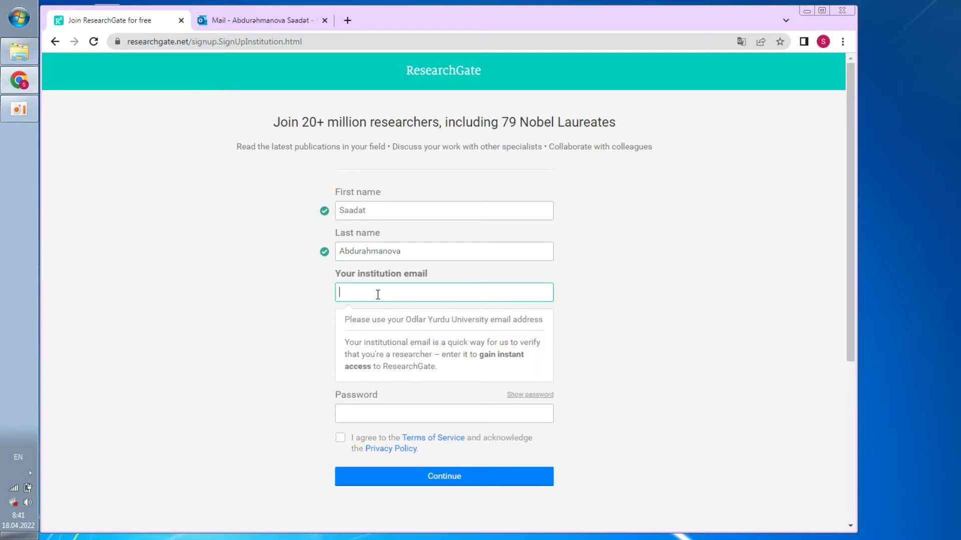
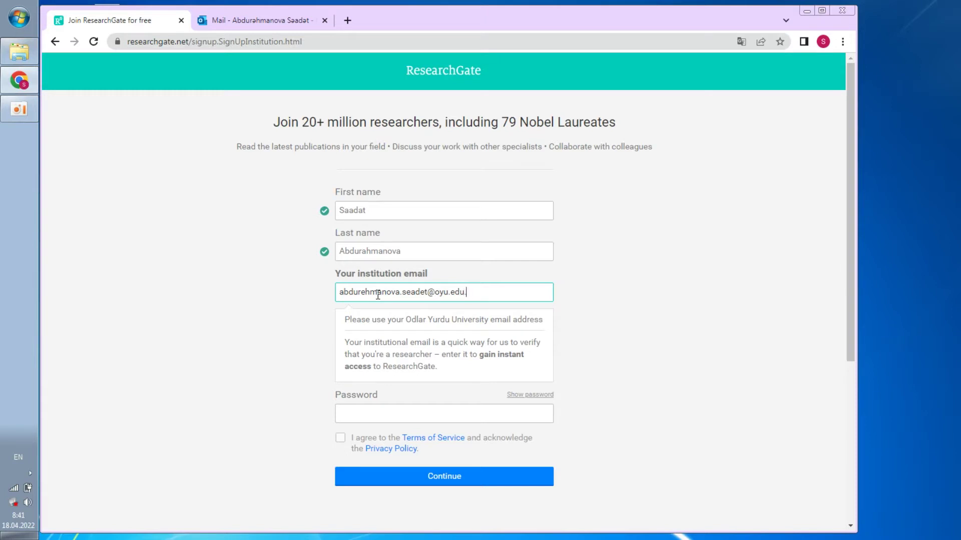
pyautogui.click(287, 326)
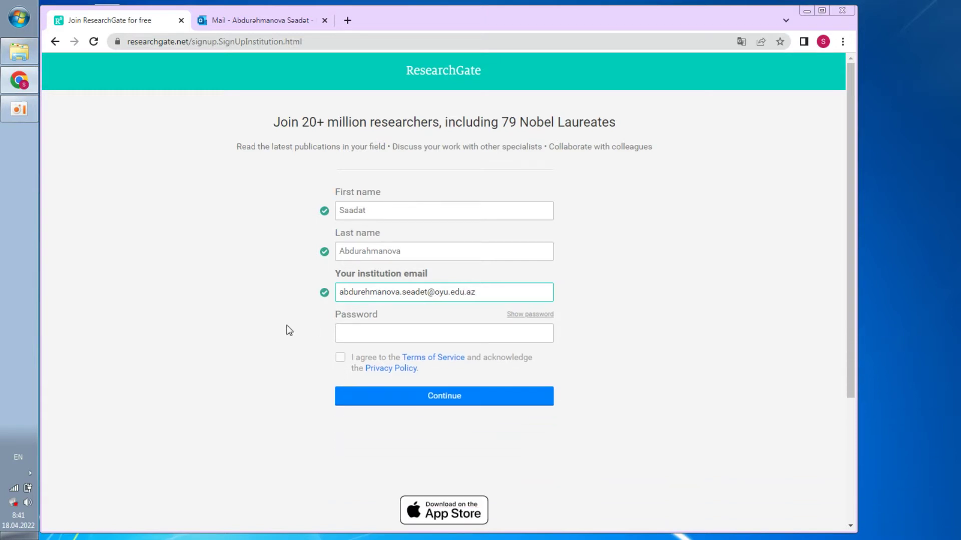
# Set the account password and agree to the Terms of Service
pyautogui.click(358, 330)
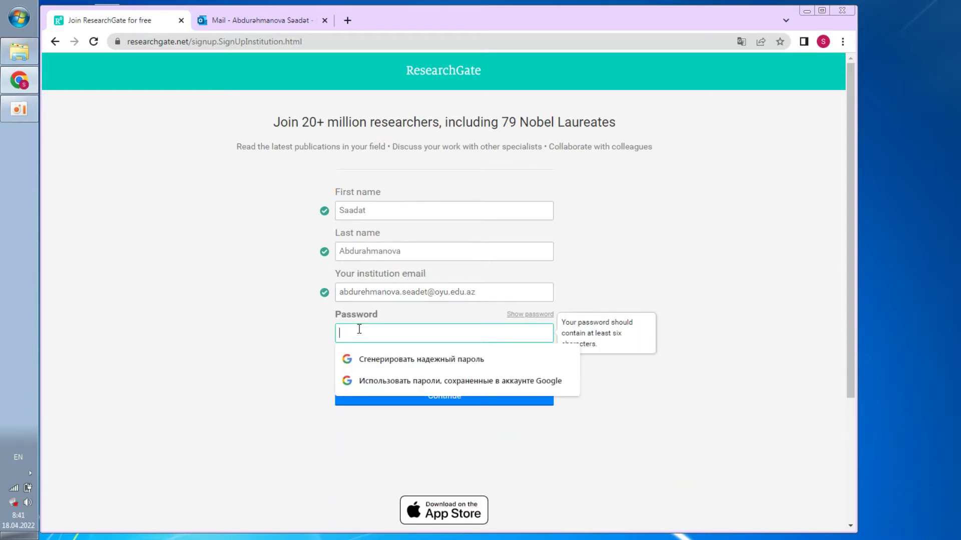
pyautogui.click(277, 352)
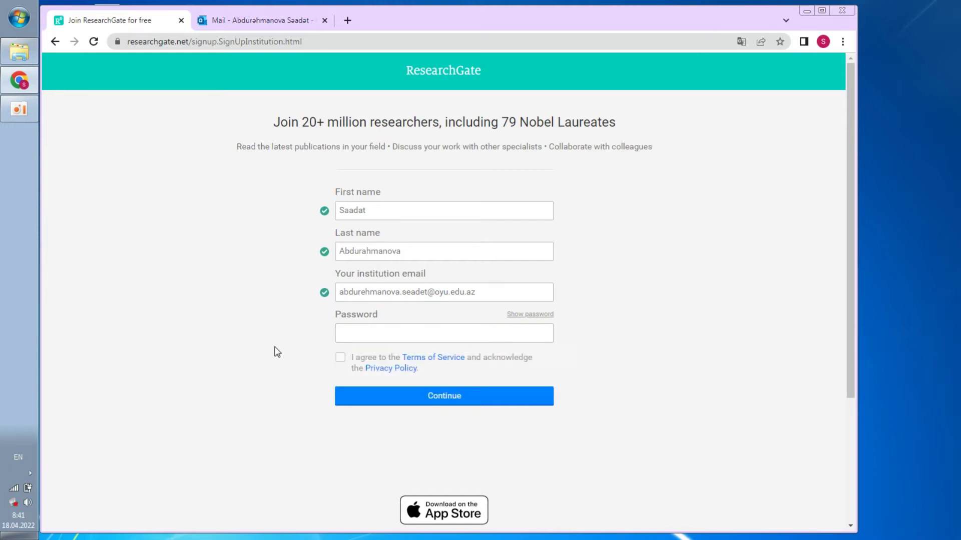
pyautogui.click(347, 333)
pyautogui.write('••••••')
pyautogui.press('BackSpace')
pyautogui.press('BackSpace')
pyautogui.press('BackSpace')
pyautogui.press('BackSpace')
pyautogui.press('BackSpace')
pyautogui.write('••••••')
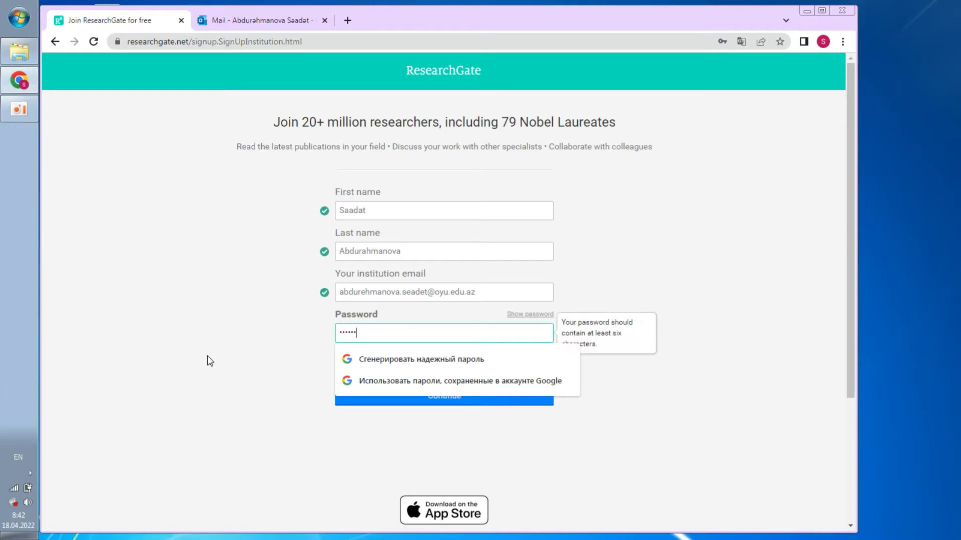
pyautogui.write('••••')
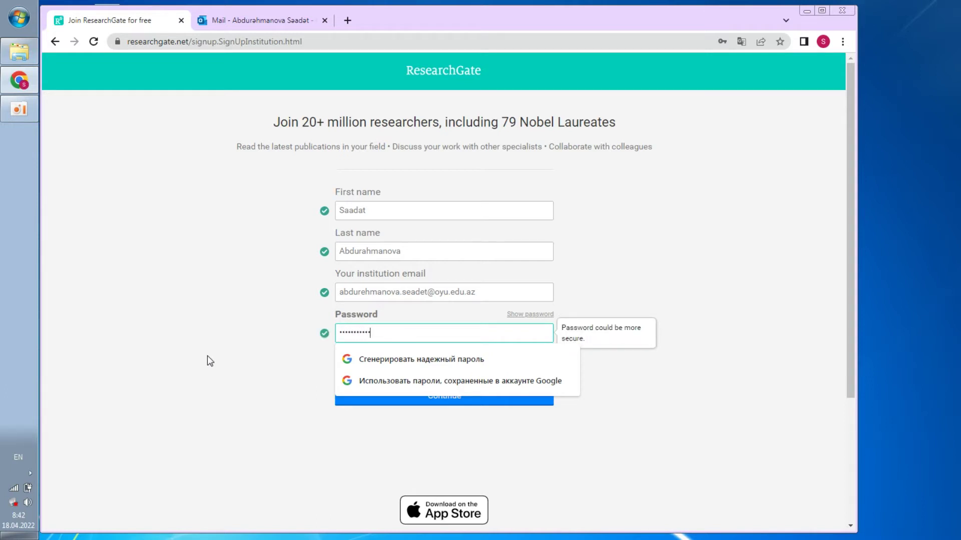
pyautogui.click(225, 359)
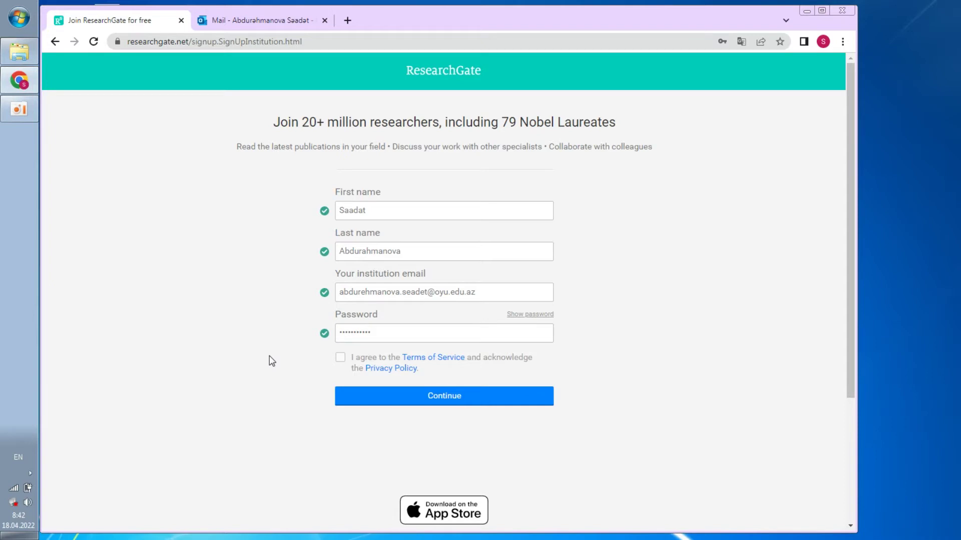
pyautogui.doubleClick(381, 334)
pyautogui.write('••••••')
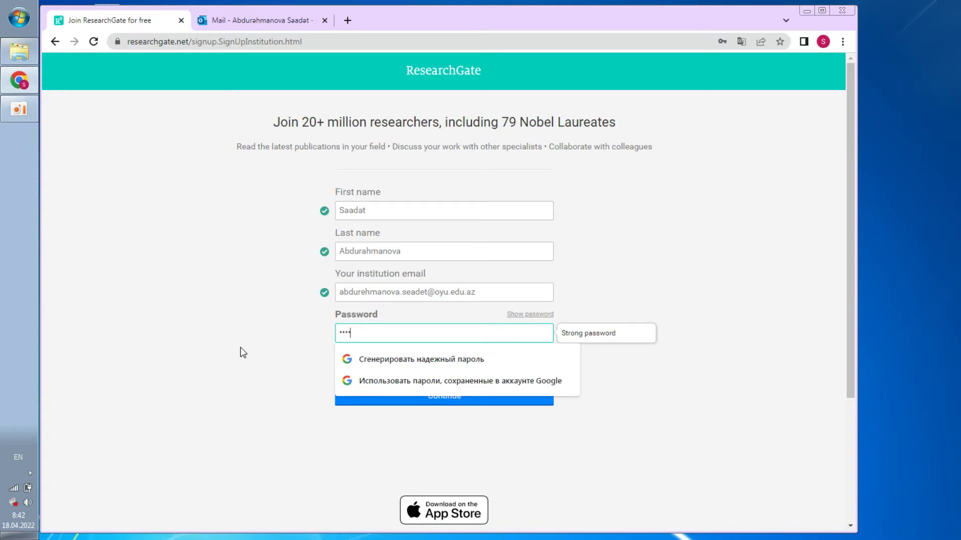
pyautogui.write('••')
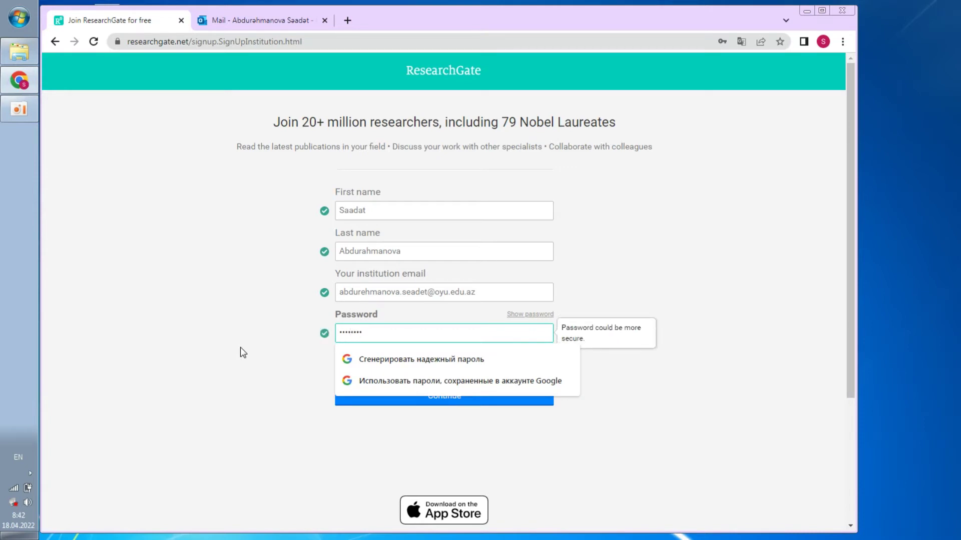
pyautogui.write('•')
pyautogui.click(272, 403)
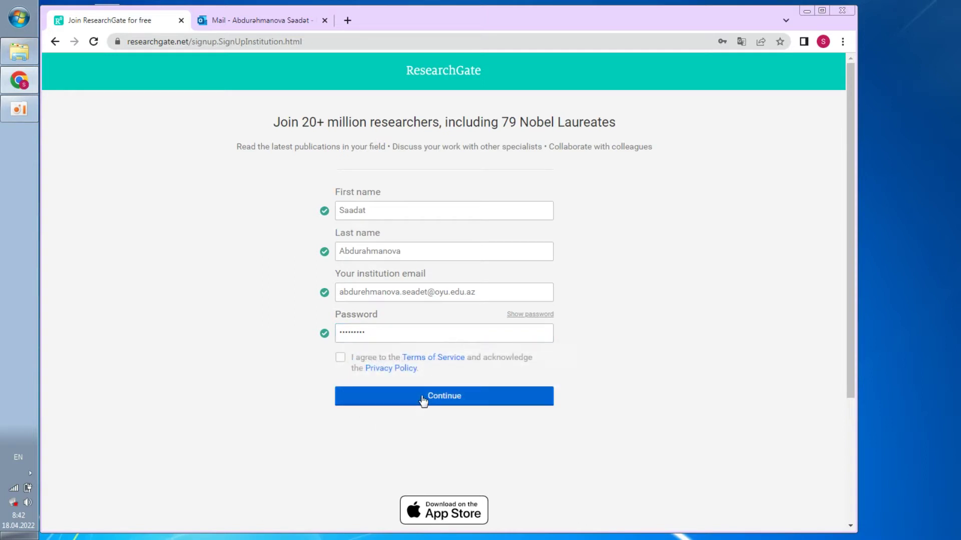
pyautogui.click(345, 369)
# Choose PhD as education level and 'I have published research before'
pyautogui.click(418, 402)
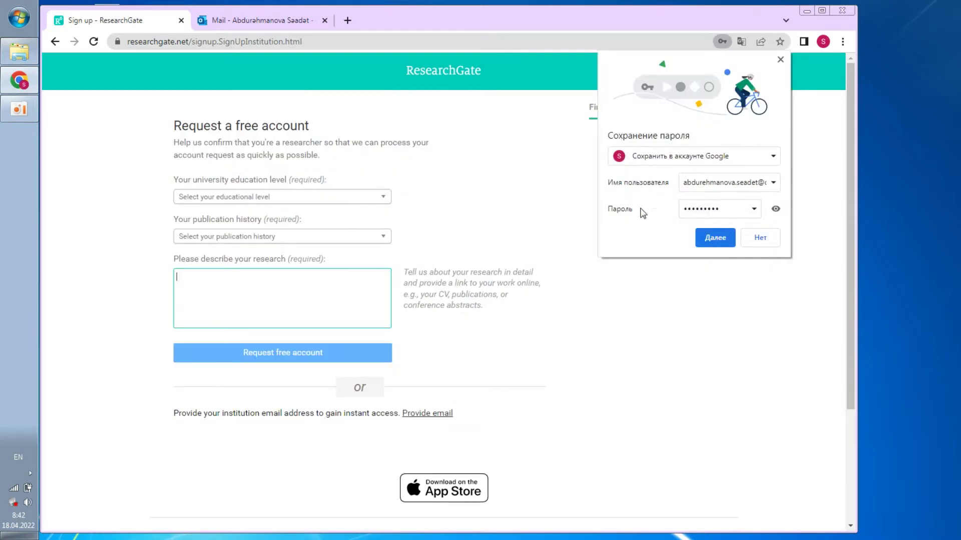
pyautogui.click(716, 238)
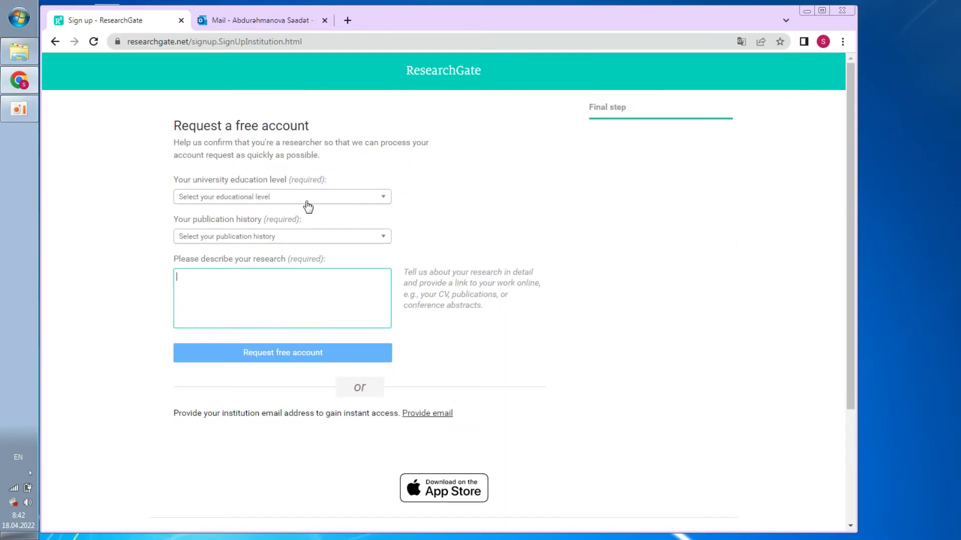
pyautogui.click(235, 200)
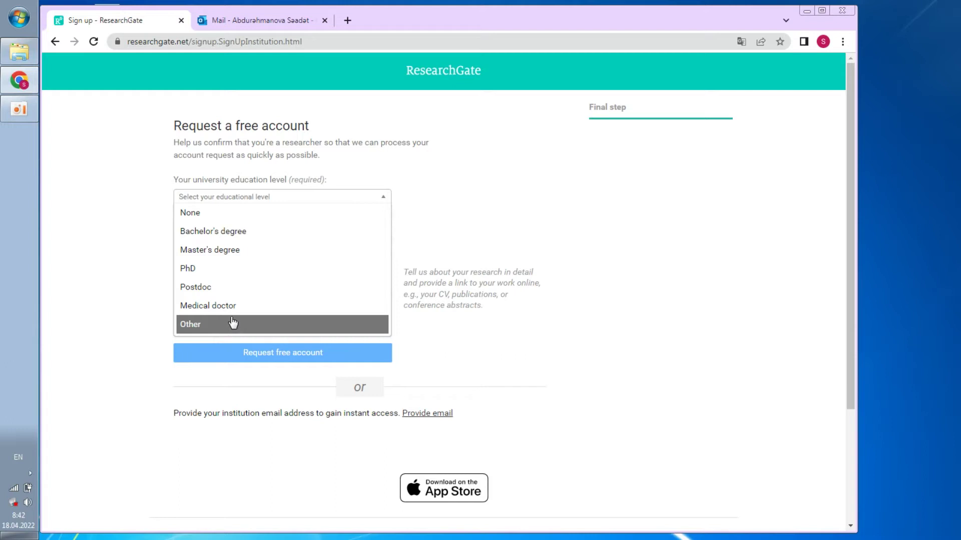
pyautogui.click(219, 269)
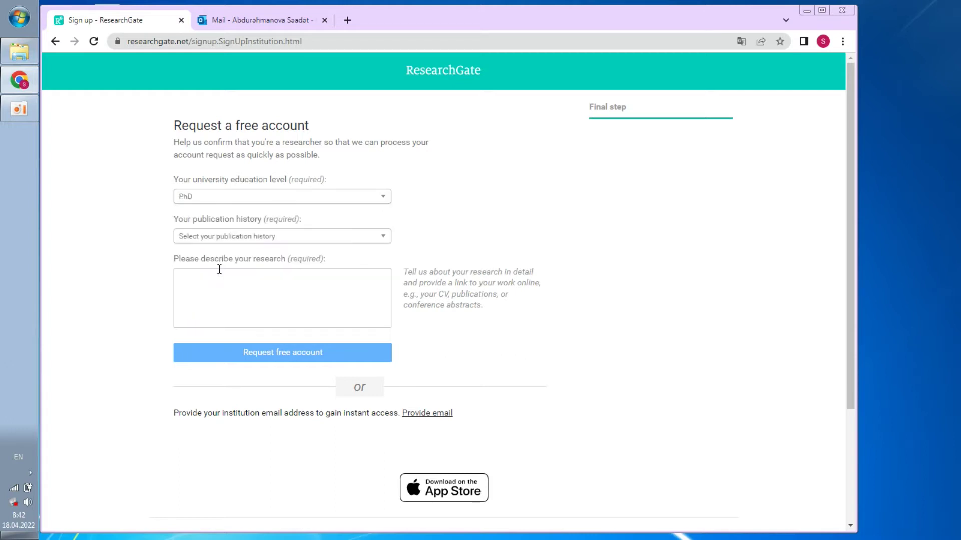
pyautogui.click(227, 240)
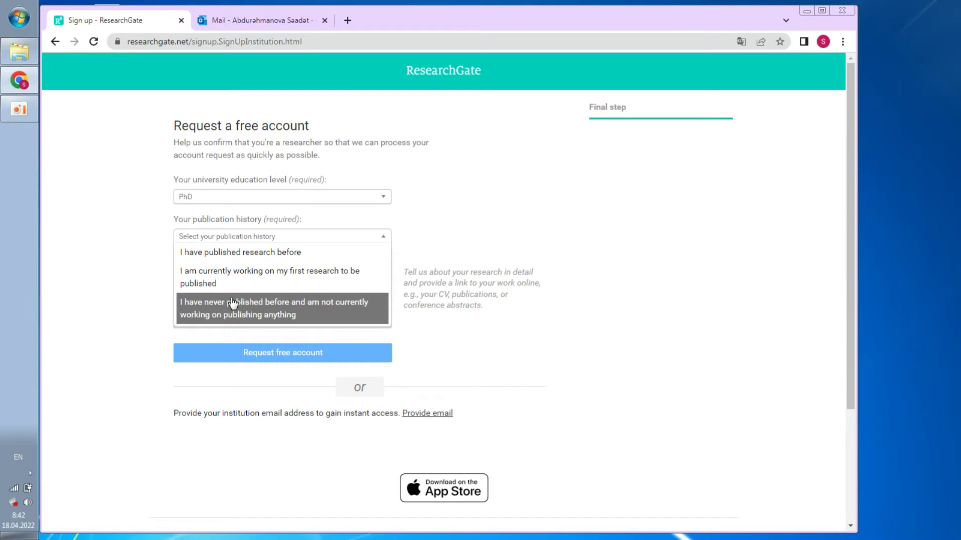
pyautogui.click(223, 252)
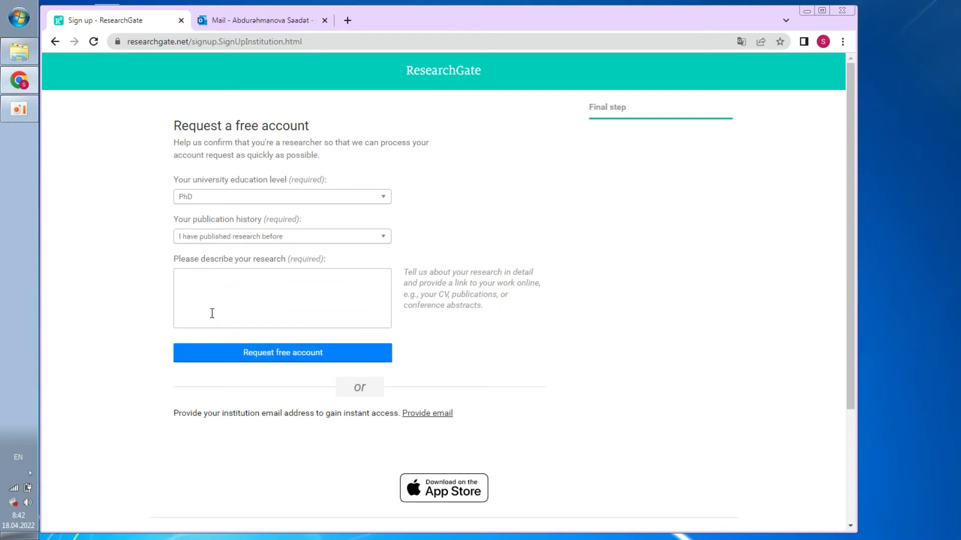
# Write 'Head of the department' as the research description
pyautogui.click(212, 292)
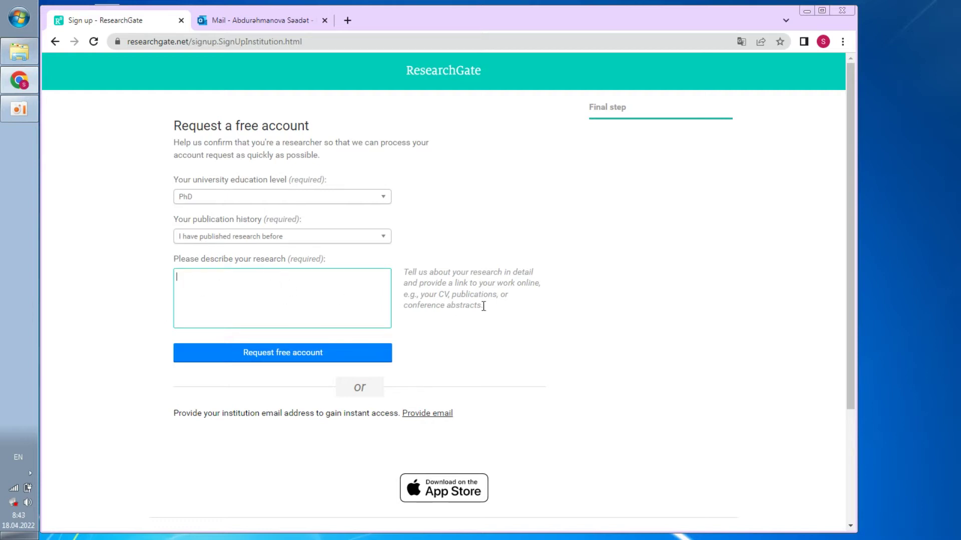
pyautogui.click(288, 353)
pyautogui.click(244, 297)
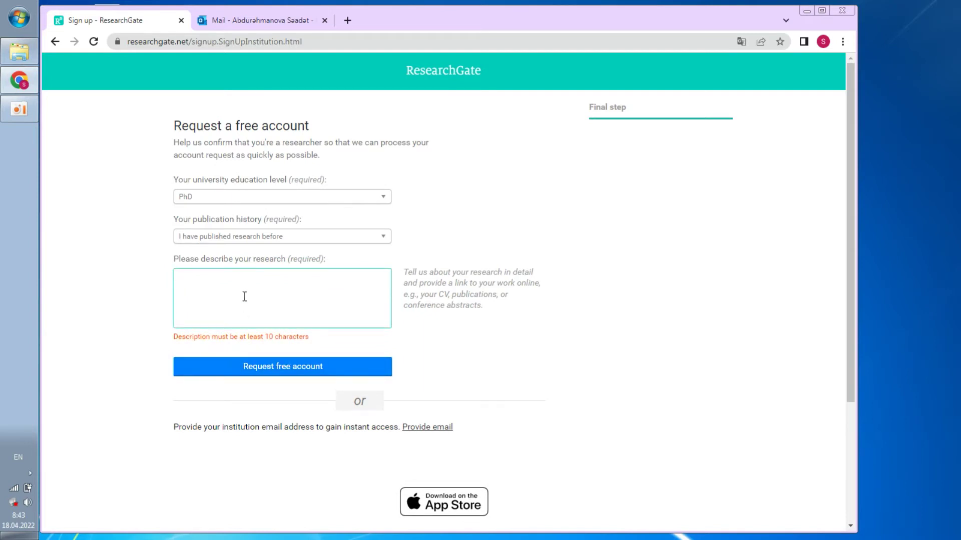
pyautogui.write('CV')
pyautogui.click(261, 376)
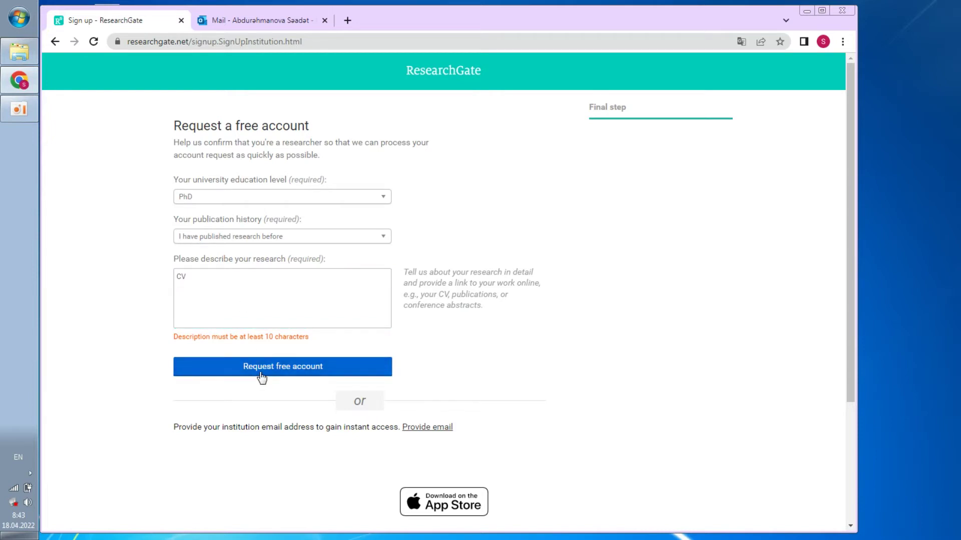
pyautogui.click(229, 293)
pyautogui.hotkey('ctrl', 'a')
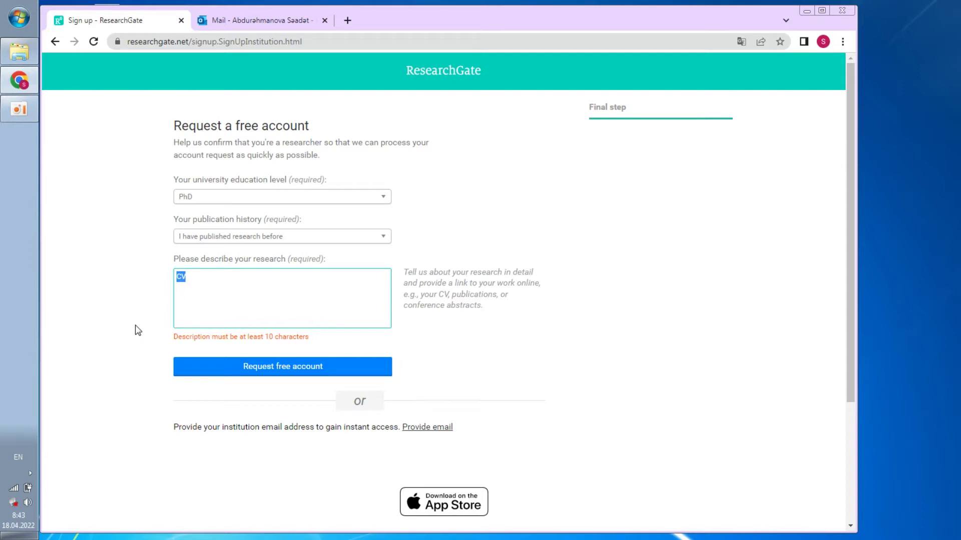
pyautogui.write('Head of the demar')
pyautogui.press('BackSpace')
pyautogui.press('BackSpace')
pyautogui.press('BackSpace')
pyautogui.write('parn')
pyautogui.press('BackSpace')
pyautogui.write('tmmtnt')
# Request the free ResearchGate account, then go to the Outlook tab showing its confirmation email
pyautogui.click(276, 368)
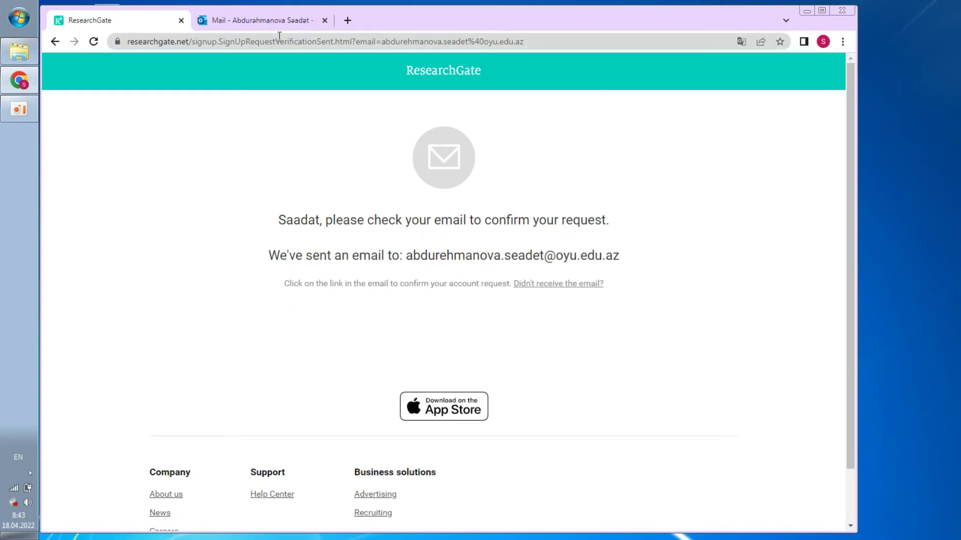
pyautogui.click(265, 21)
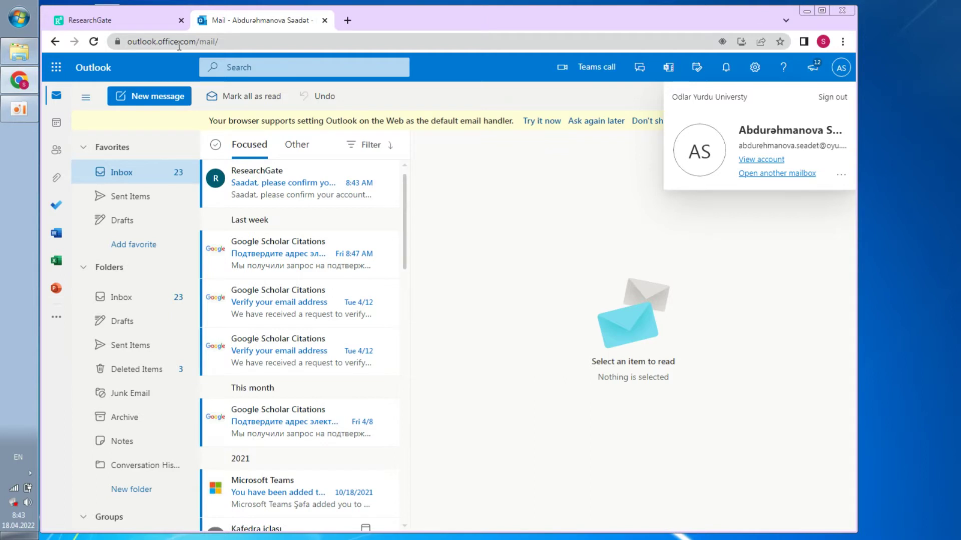
# Open ResearchGate's email in Outlook and follow its Confirm account request link
pyautogui.click(274, 184)
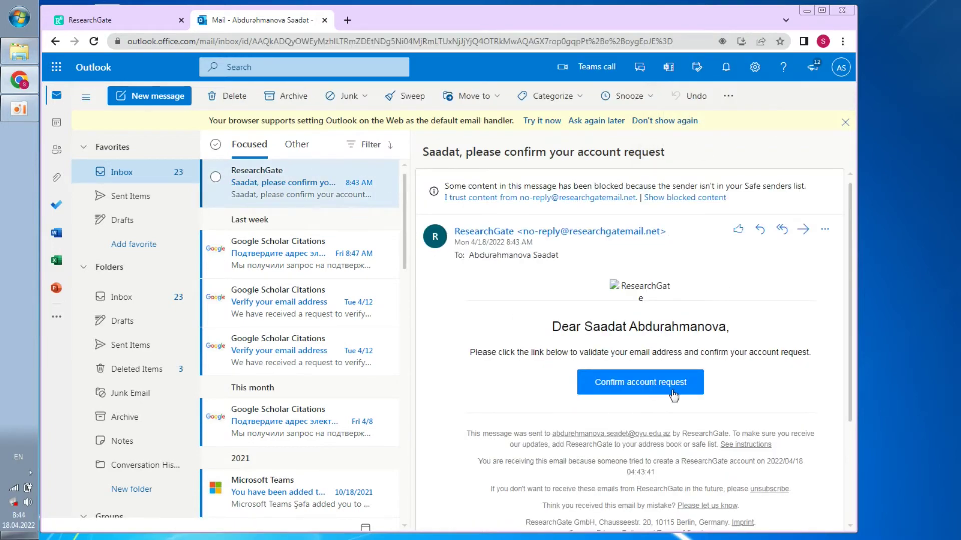
pyautogui.click(645, 386)
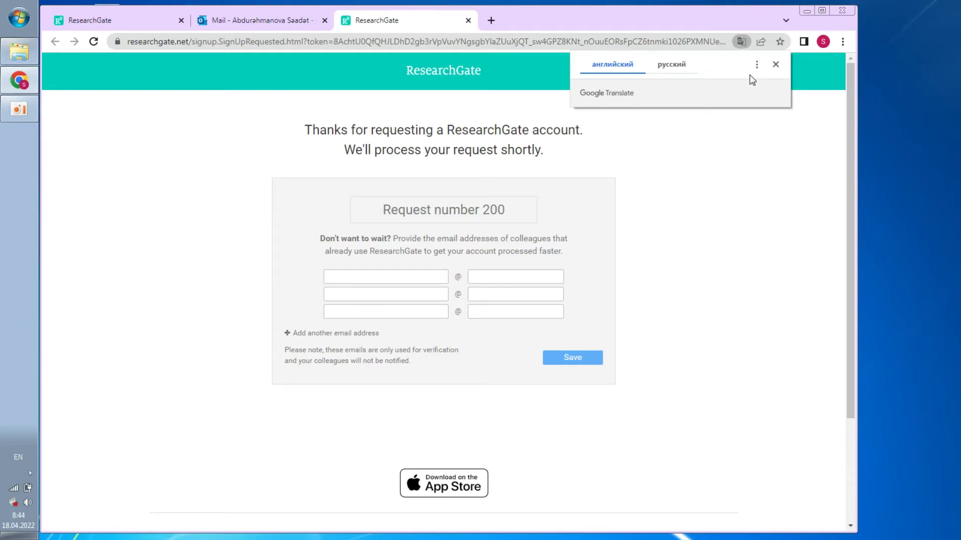
# Save a colleague's gmail.com address to speed up the pending ResearchGate request
pyautogui.click(776, 66)
pyautogui.click(381, 277)
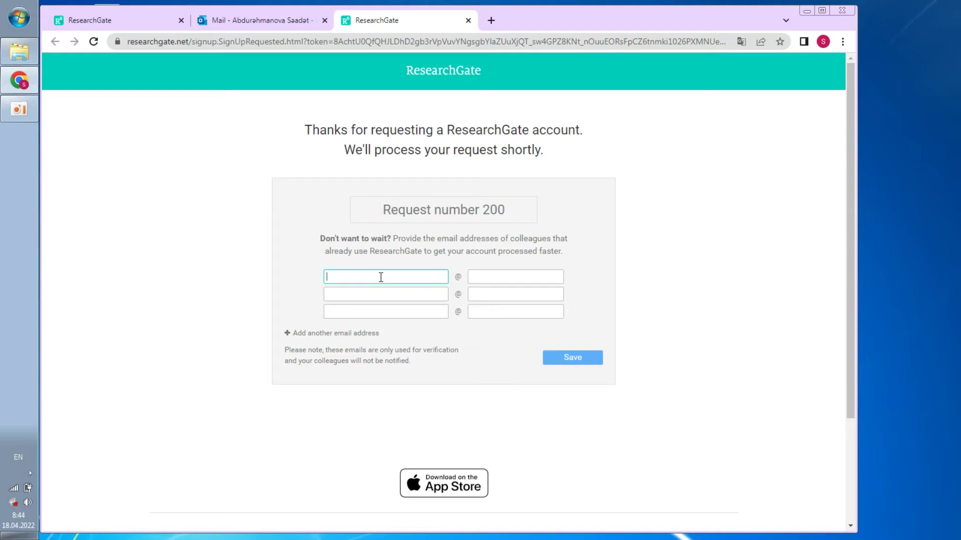
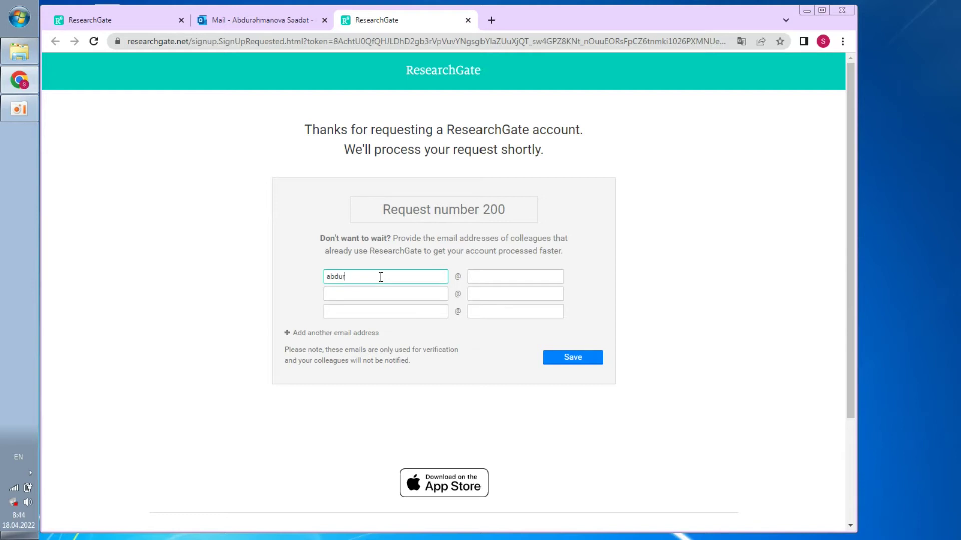
pyautogui.click(520, 283)
pyautogui.write('gmail.com')
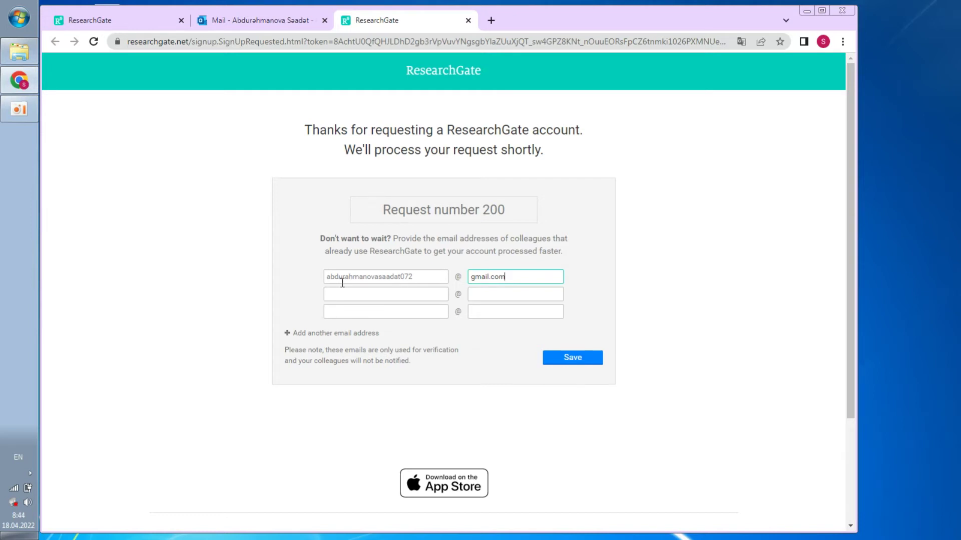
pyautogui.click(567, 363)
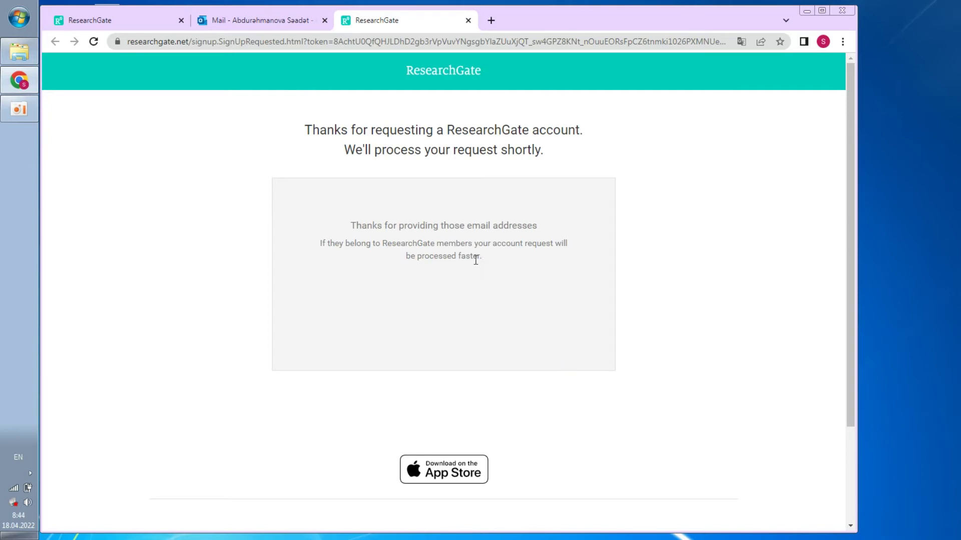
pyautogui.click(276, 25)
# Go to researchgate.net and log in with the saved institutional email and password
pyautogui.click(163, 23)
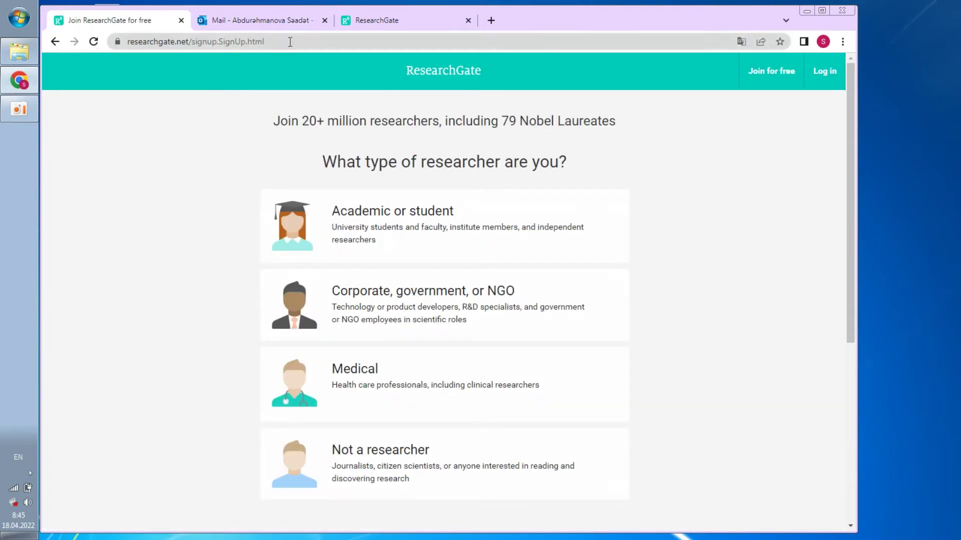
pyautogui.click(311, 42)
pyautogui.moveTo(310, 42); pyautogui.dragTo(237, 42)
pyautogui.press('BackSpace')
pyautogui.press('Return')
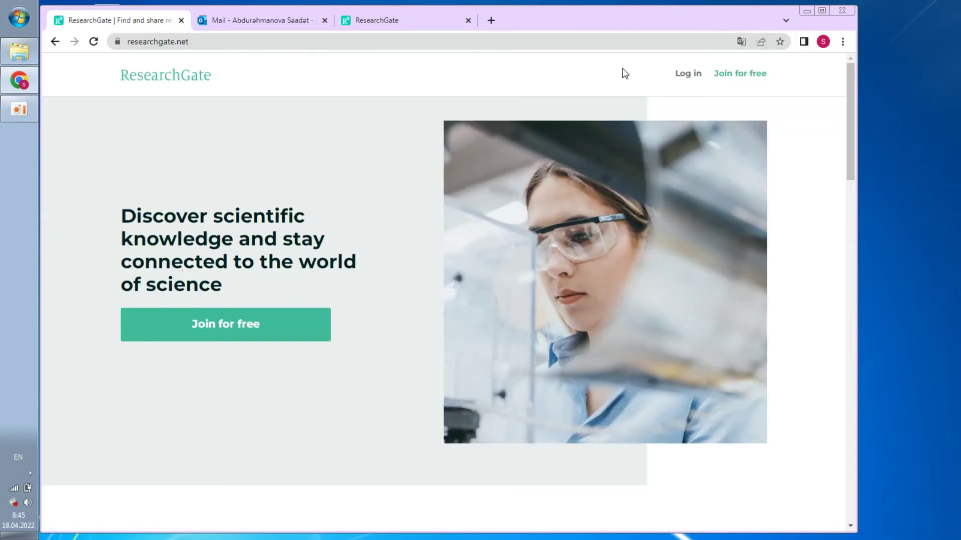
pyautogui.click(686, 74)
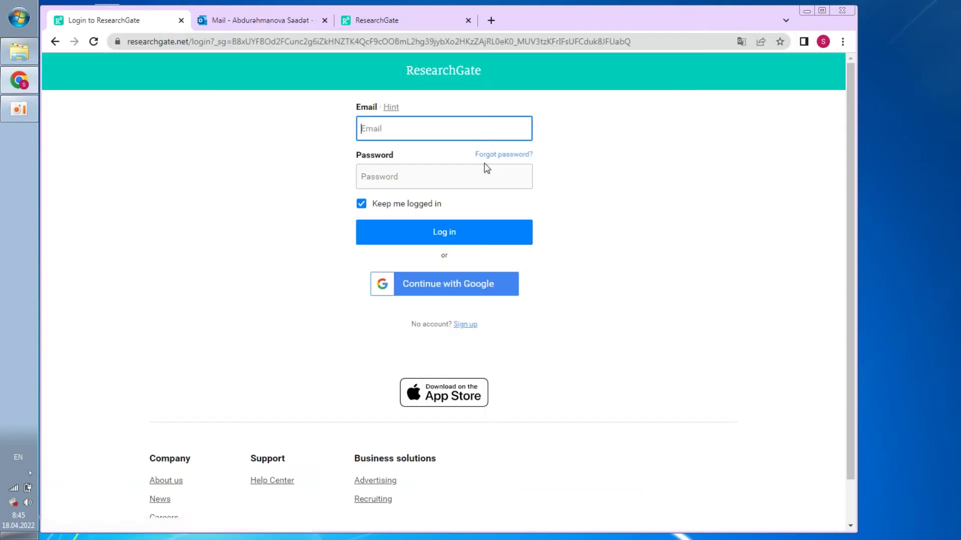
pyautogui.click(429, 122)
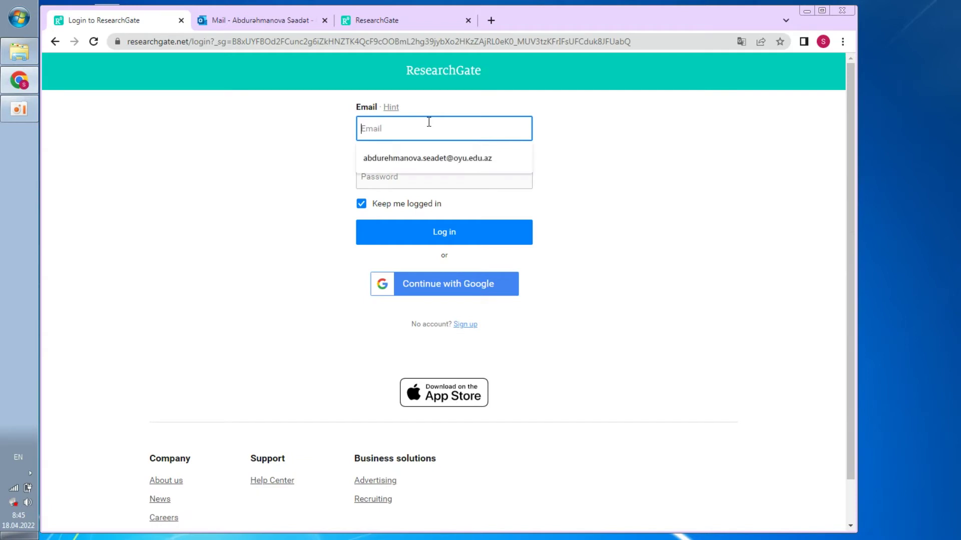
pyautogui.click(422, 168)
pyautogui.click(402, 177)
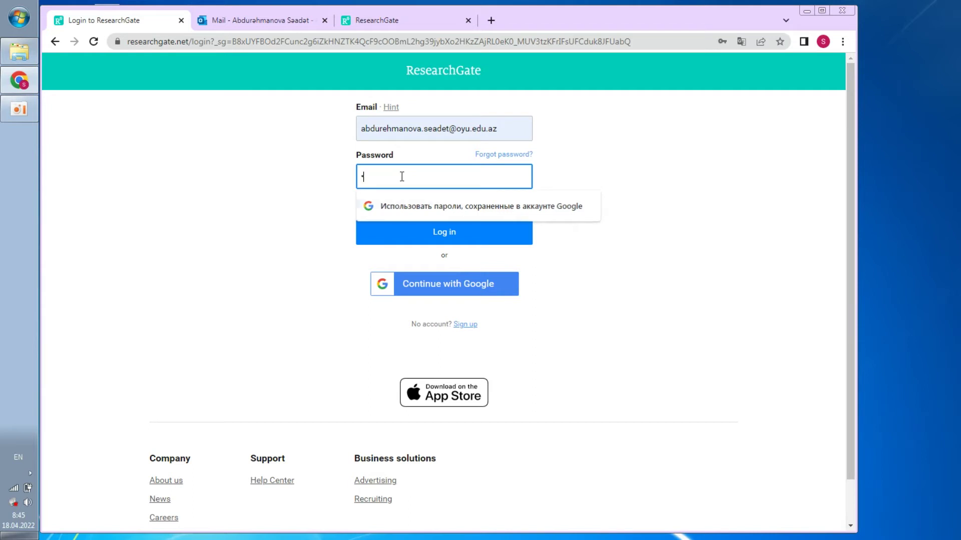
pyautogui.write('••••••')
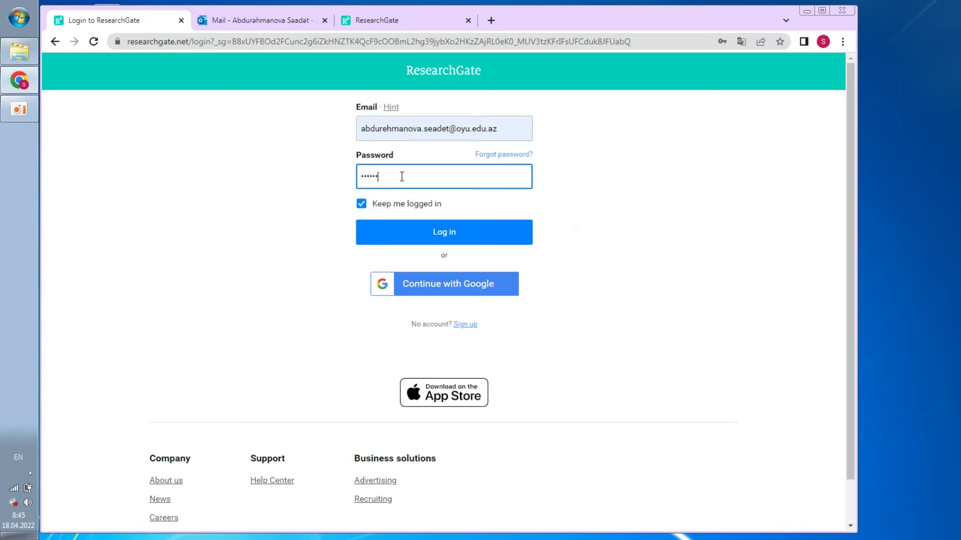
pyautogui.write('•')
pyautogui.click(450, 233)
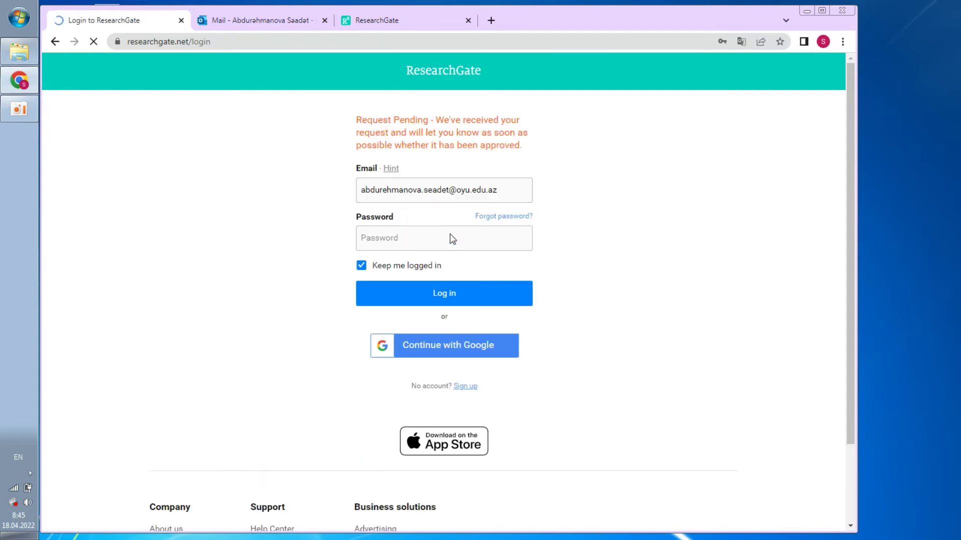
# Retry the ResearchGate login using the Gmail address and password
pyautogui.click(451, 193)
pyautogui.moveTo(507, 192); pyautogui.dragTo(280, 187)
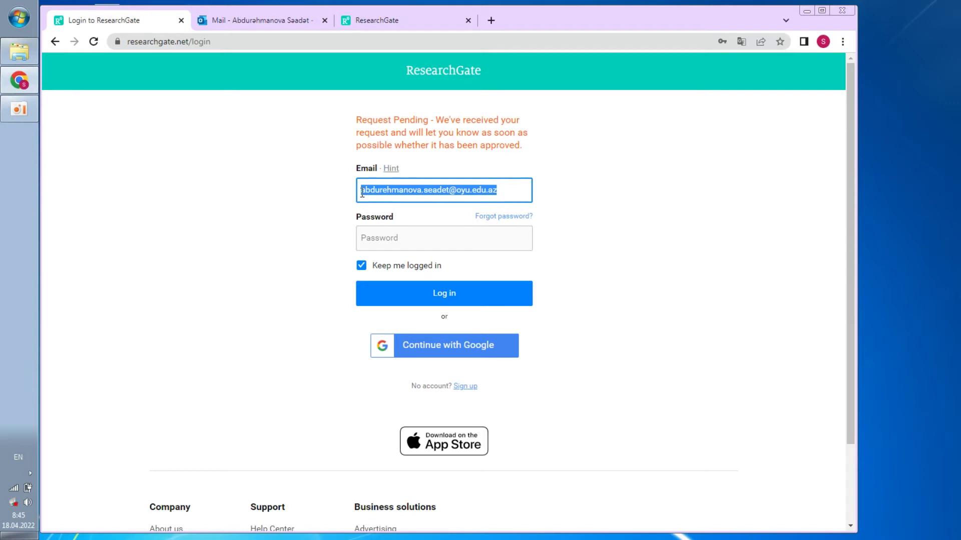
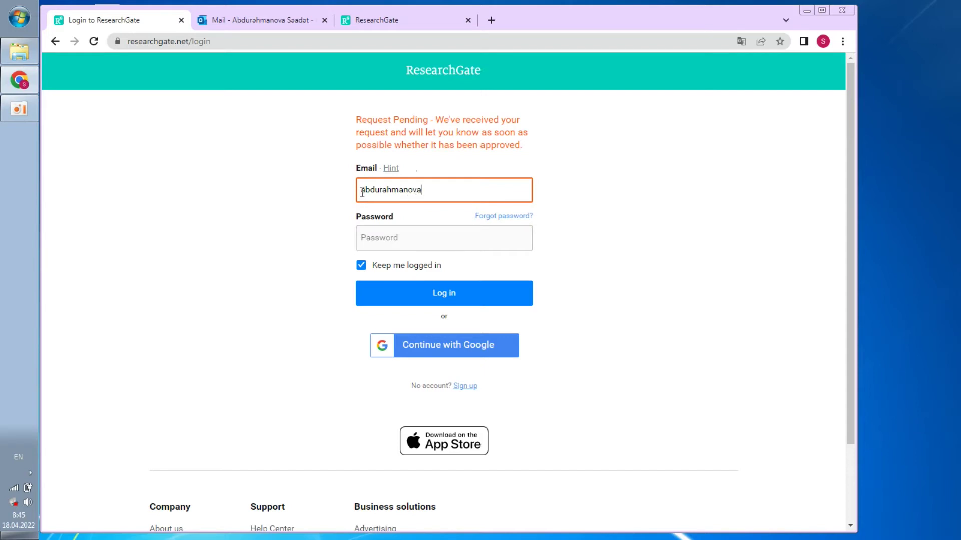
pyautogui.click(395, 238)
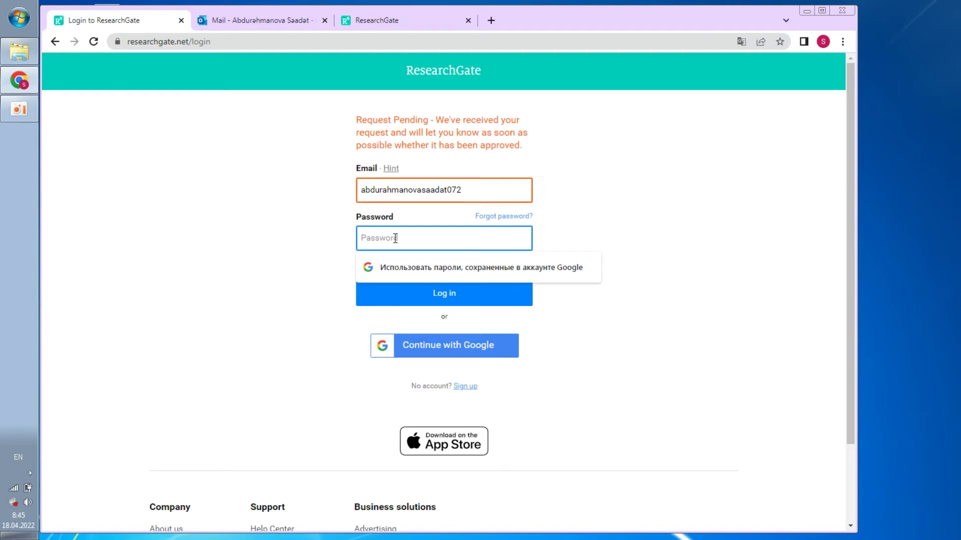
pyautogui.write('••••••••')
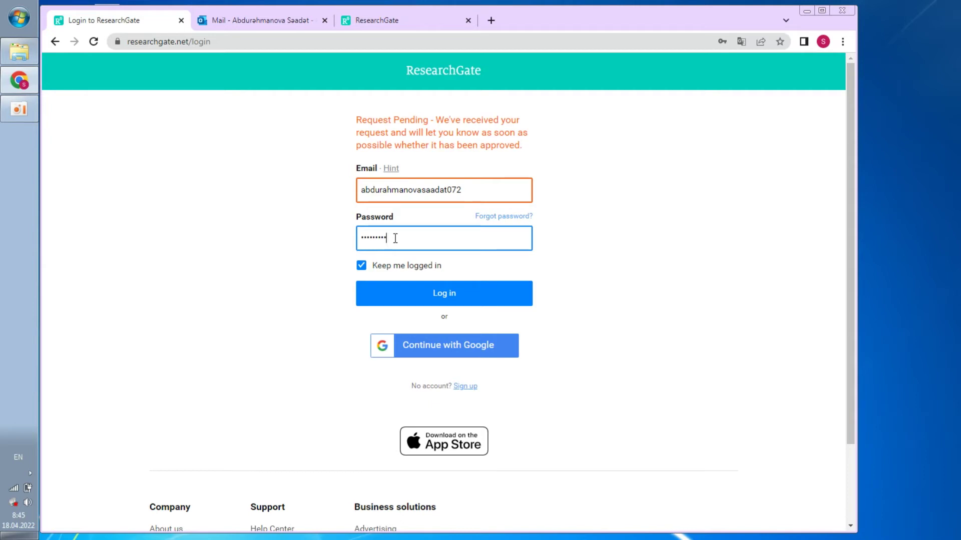
pyautogui.click(478, 189)
pyautogui.write('@')
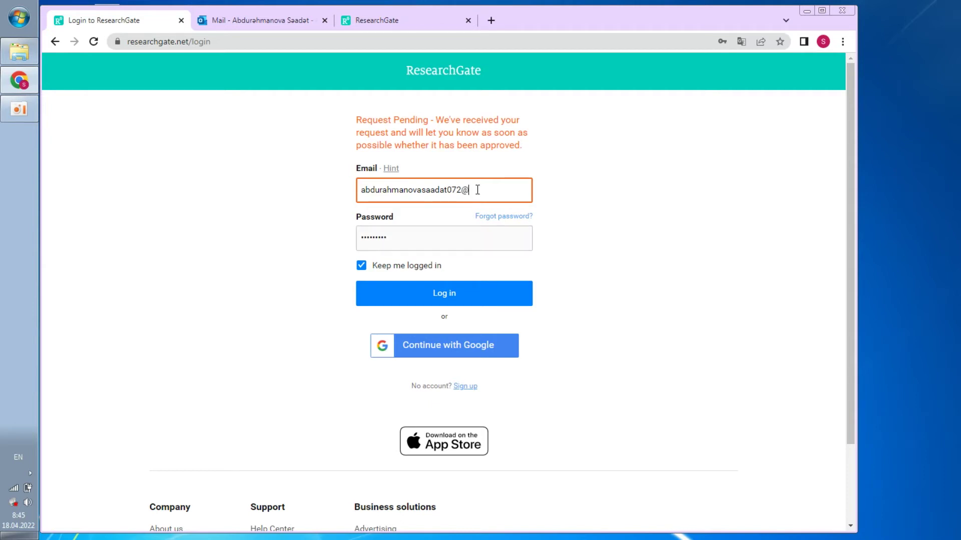
pyautogui.write('gmail.com')
pyautogui.click(424, 293)
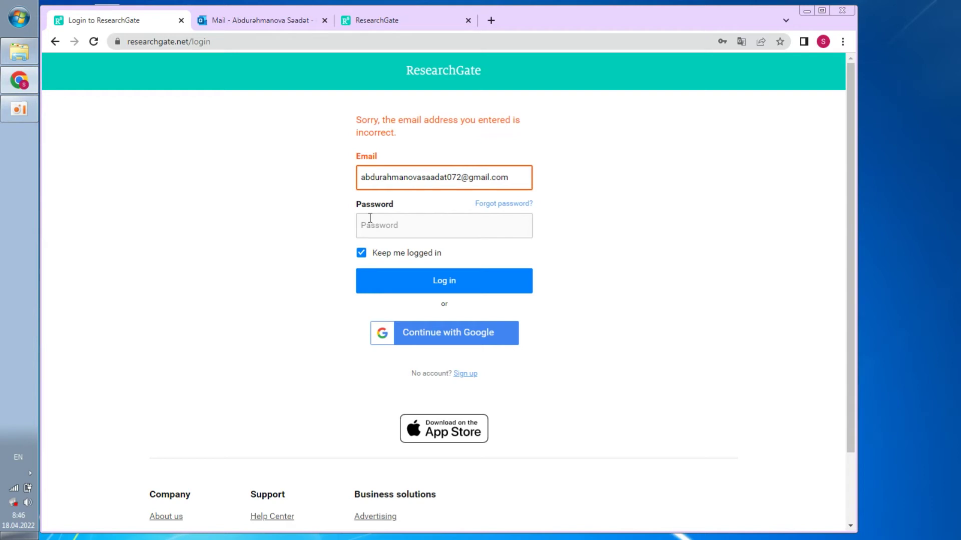
# Load academia.edu in a new tab and go to its Login page
pyautogui.click(491, 20)
pyautogui.write('aca')
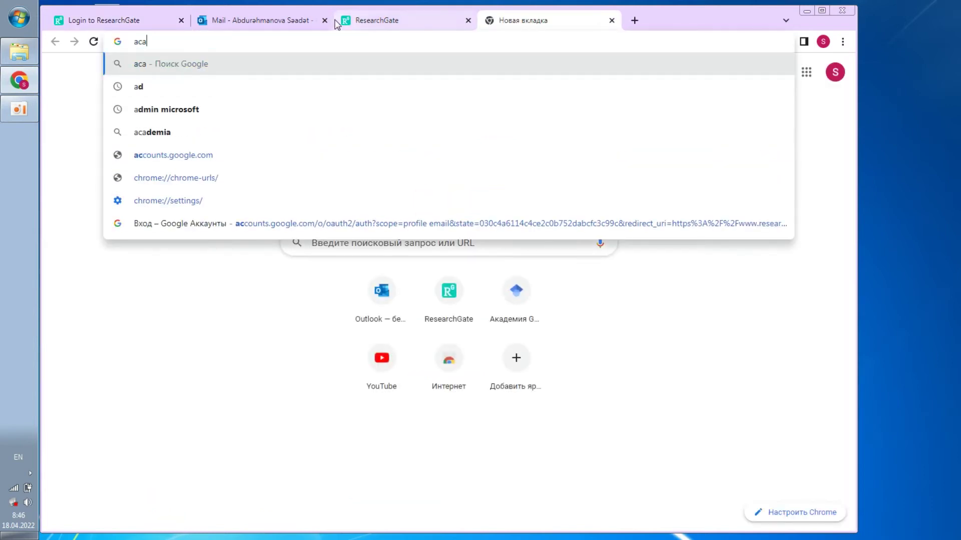
pyautogui.write('demia')
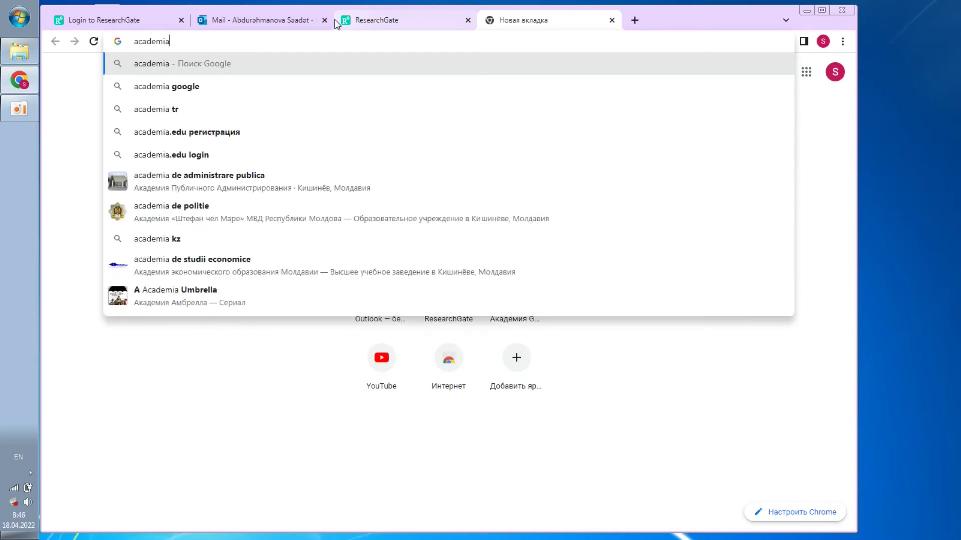
pyautogui.write('.ed')
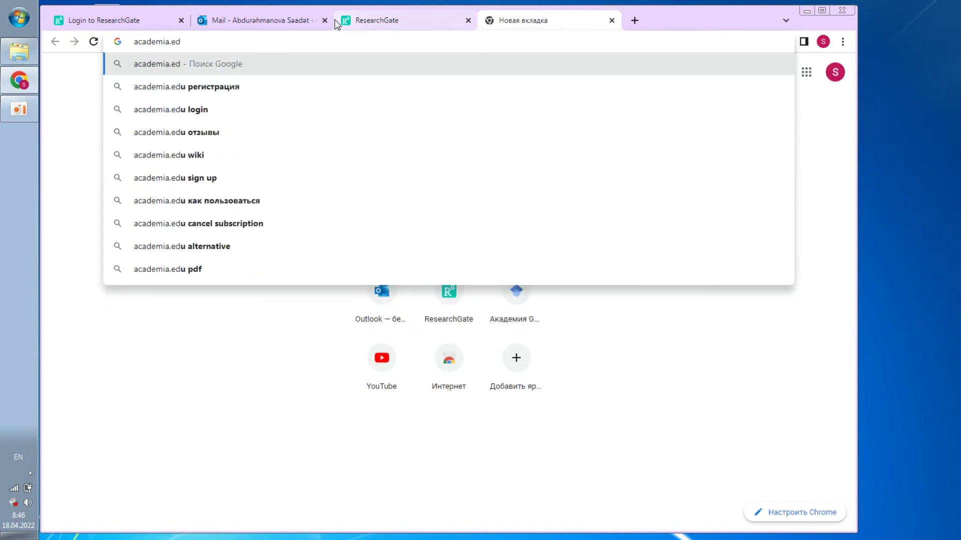
pyautogui.write('u')
pyautogui.press('Return')
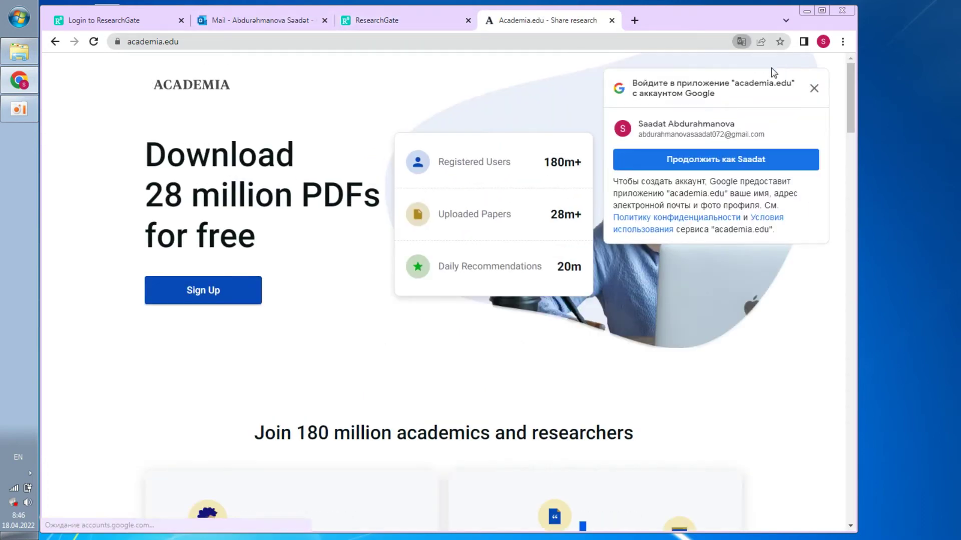
pyautogui.click(815, 89)
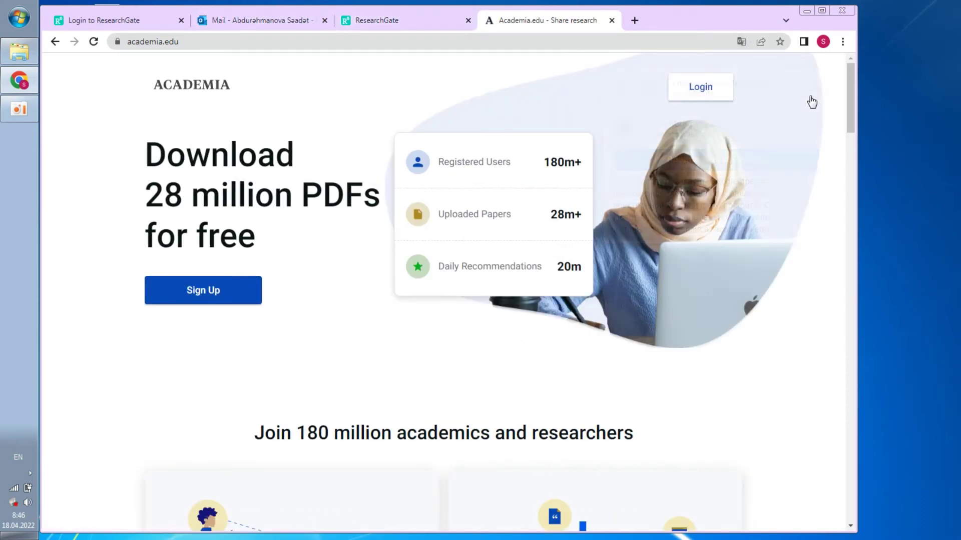
pyautogui.click(702, 93)
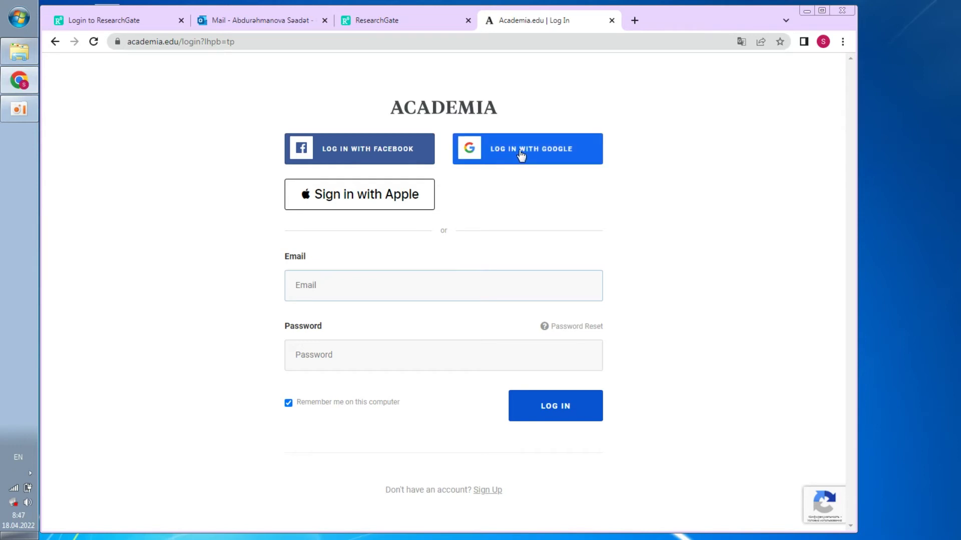
# Log in to Academia.edu with Google, choosing the account and allowing access
pyautogui.click(823, 43)
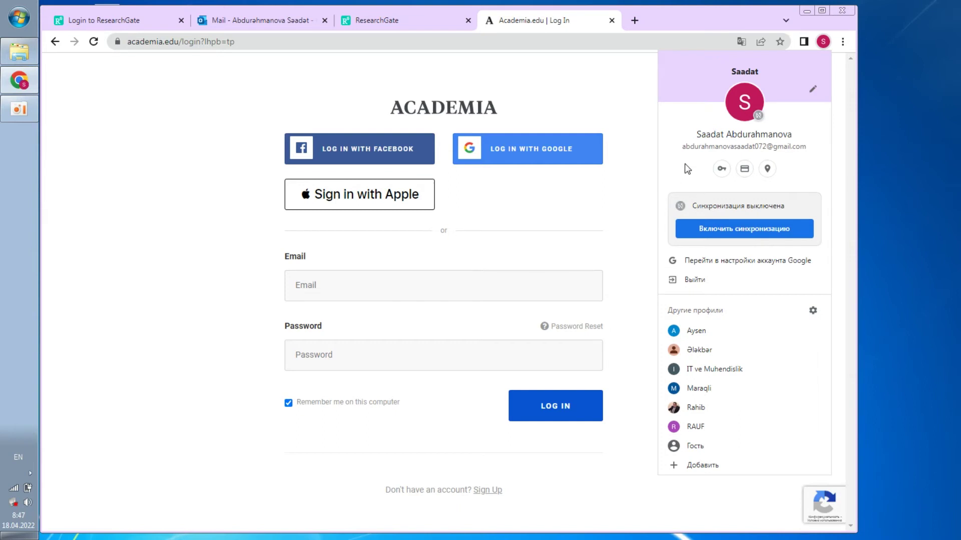
pyautogui.click(506, 158)
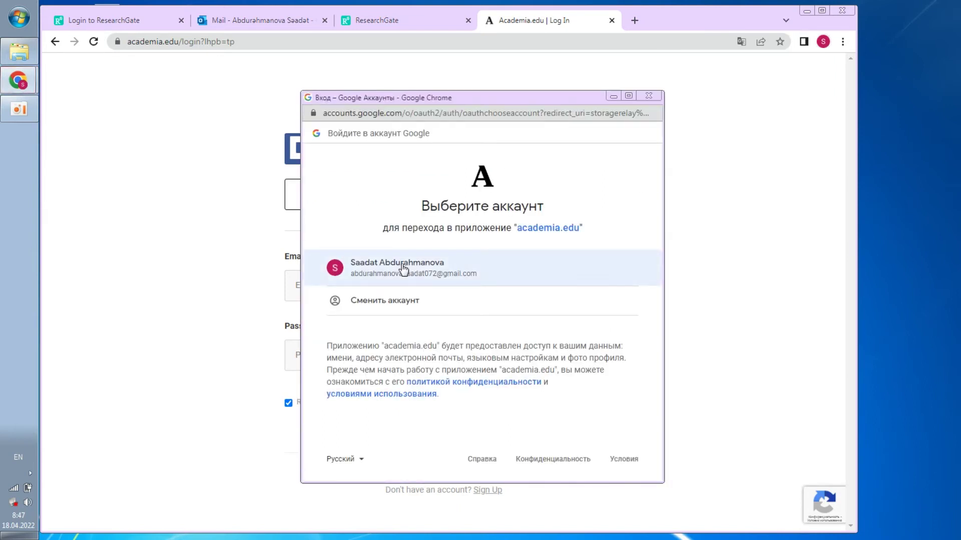
pyautogui.click(403, 269)
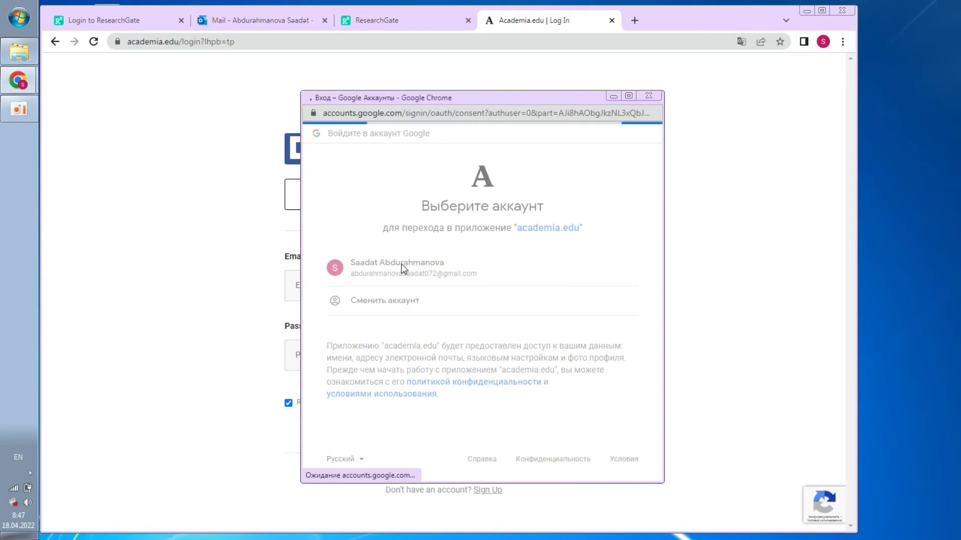
pyautogui.scroll(-2, 354, 254)
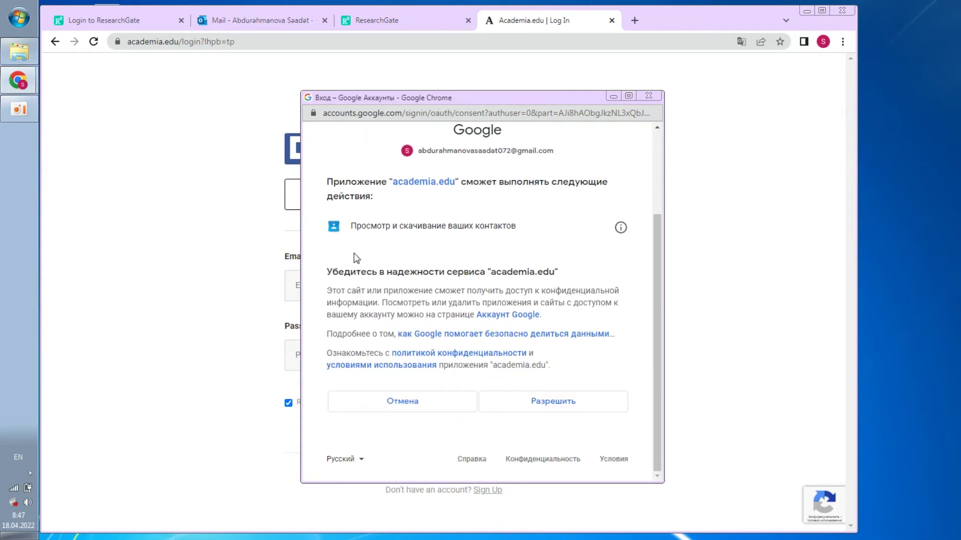
pyautogui.scroll(1, 353, 253)
pyautogui.scroll(-2, 407, 307)
pyautogui.click(549, 402)
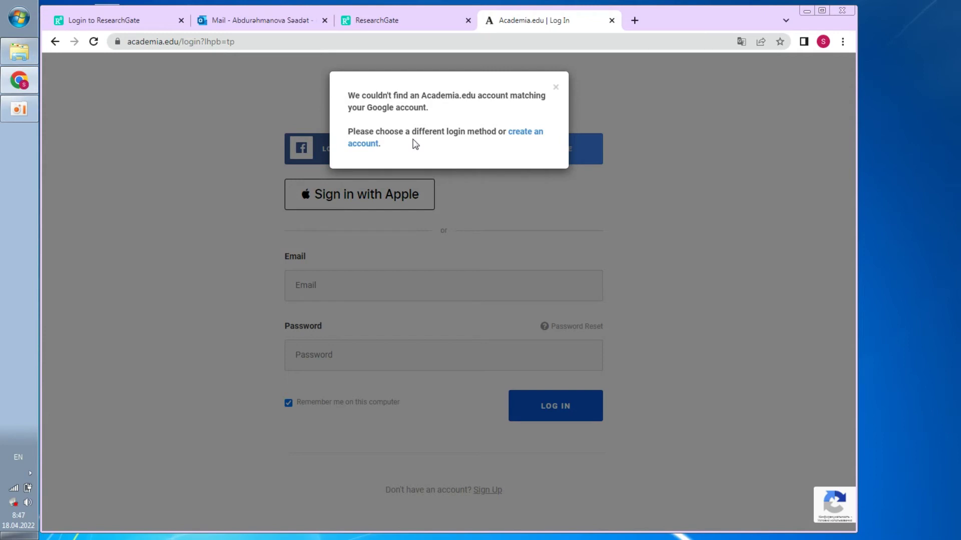
# Sign up on Academia.edu with the researcher's name, Gmail address and password, declining password saving
pyautogui.click(522, 136)
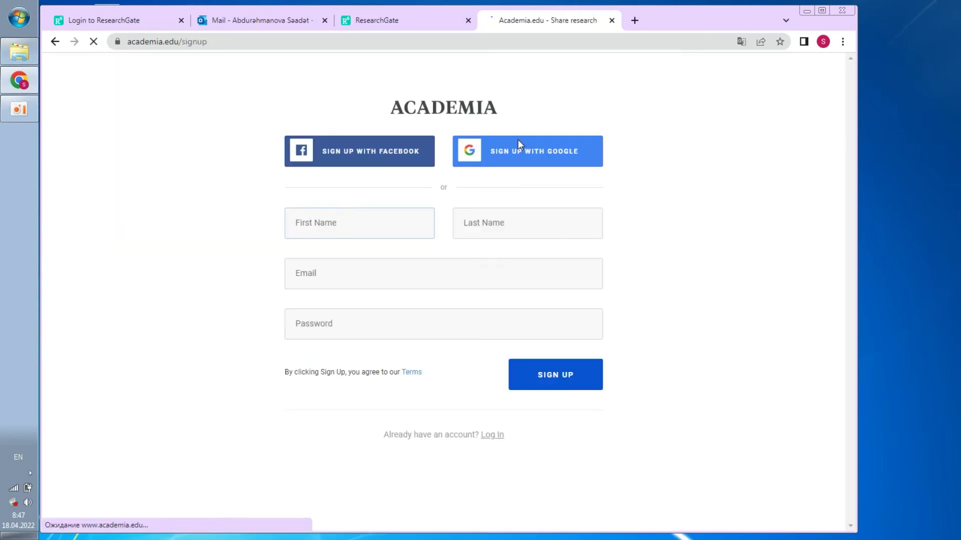
pyautogui.click(344, 223)
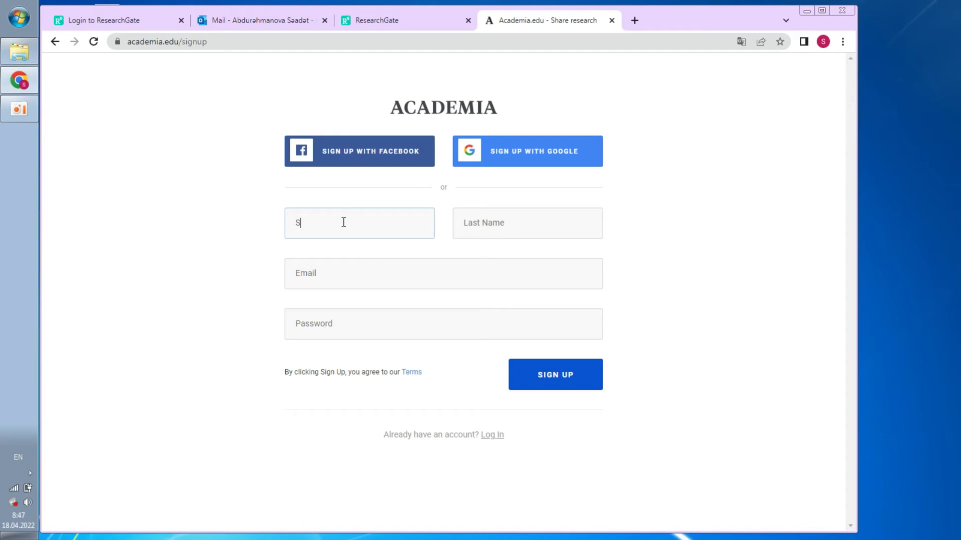
pyautogui.click(479, 229)
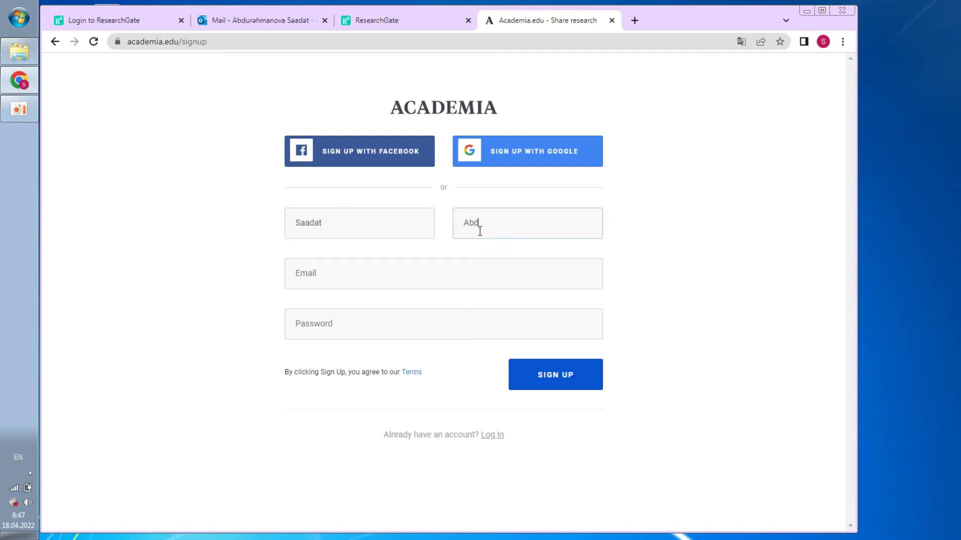
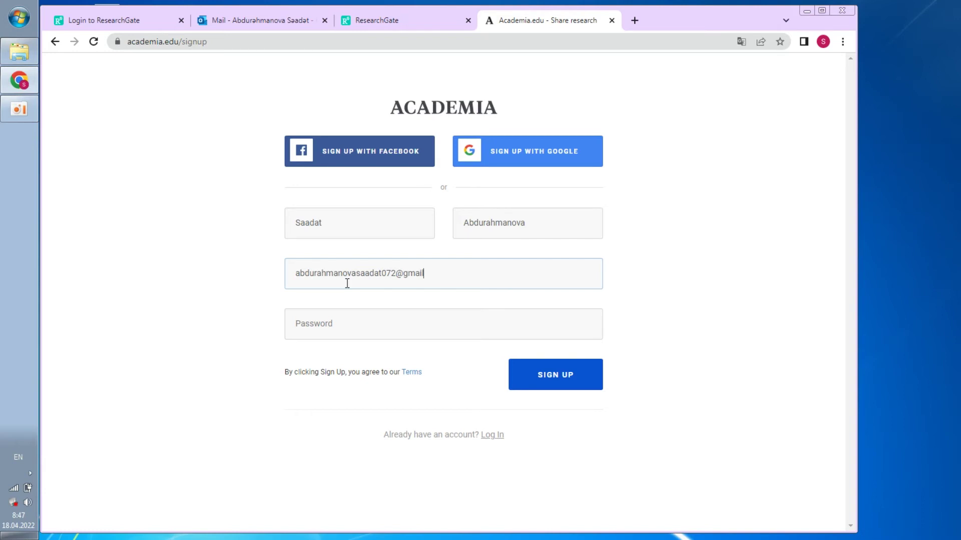
pyautogui.click(334, 318)
pyautogui.write('•')
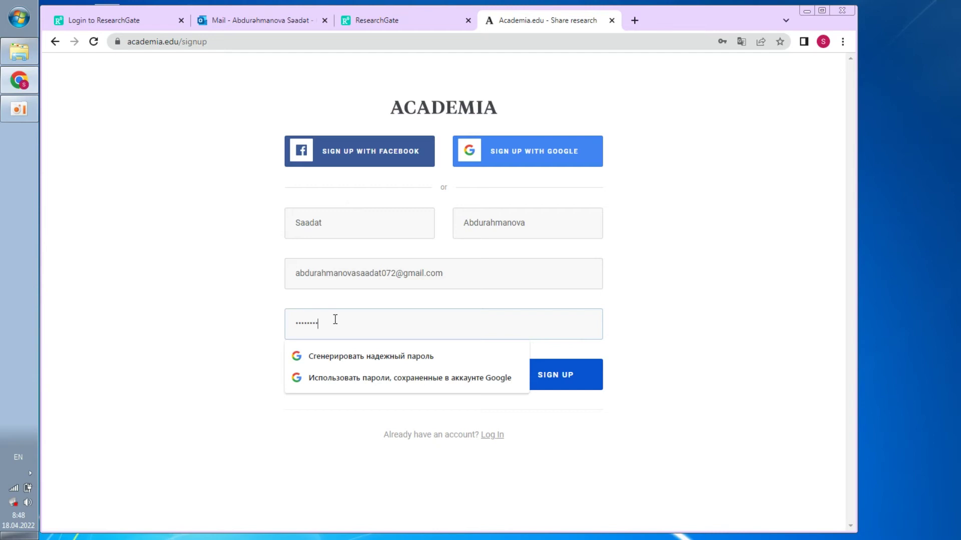
pyautogui.click(558, 375)
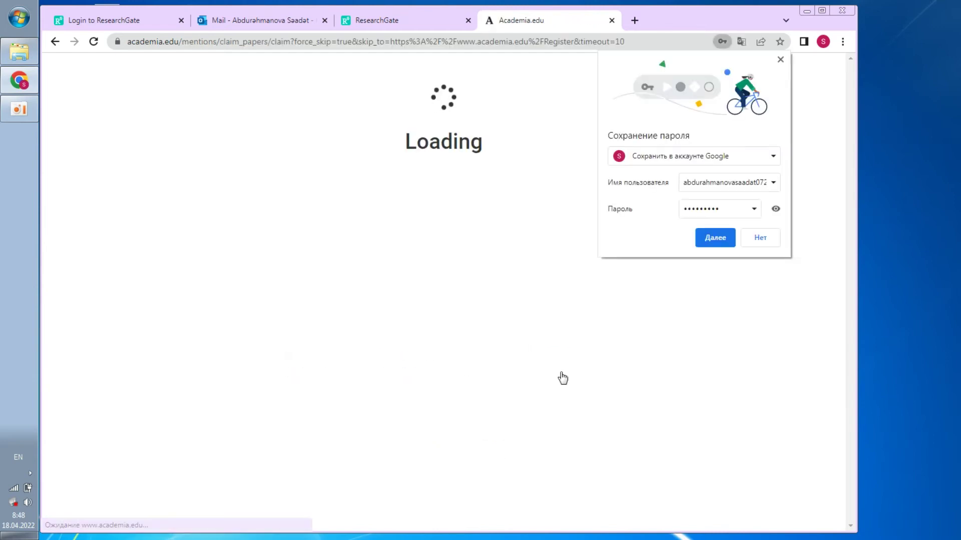
pyautogui.click(760, 238)
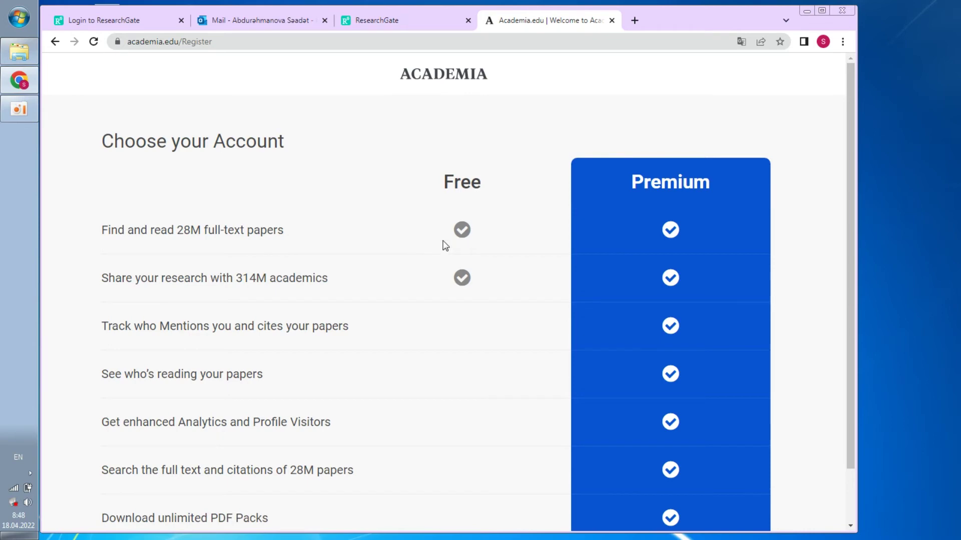
# Choose the free Academia.edu account plan and dismiss the Grants Update notice
pyautogui.scroll(-1, 356, 285)
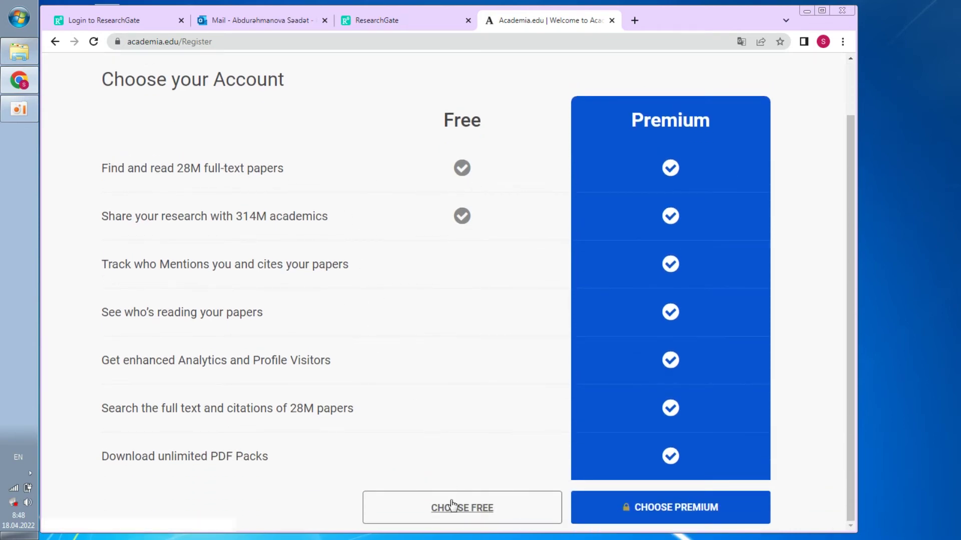
pyautogui.click(451, 510)
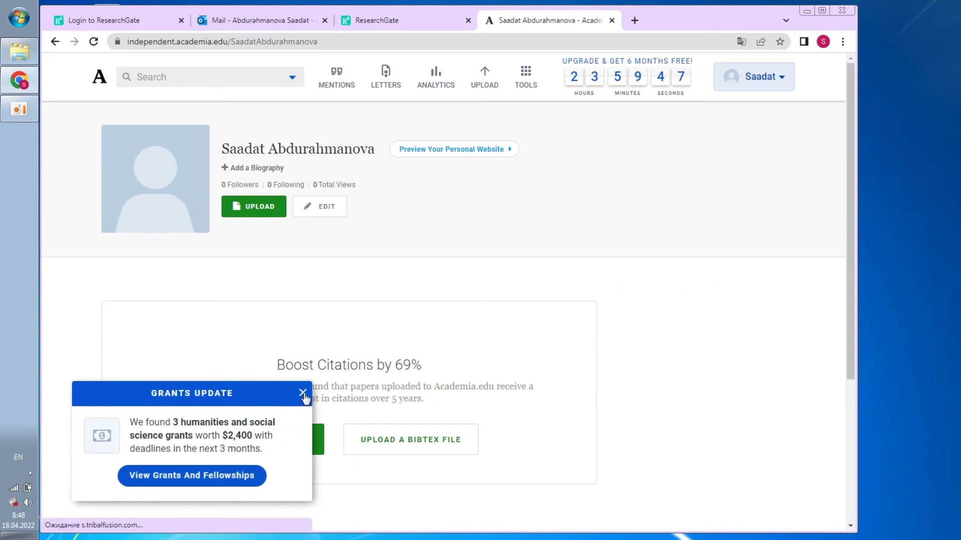
pyautogui.click(303, 393)
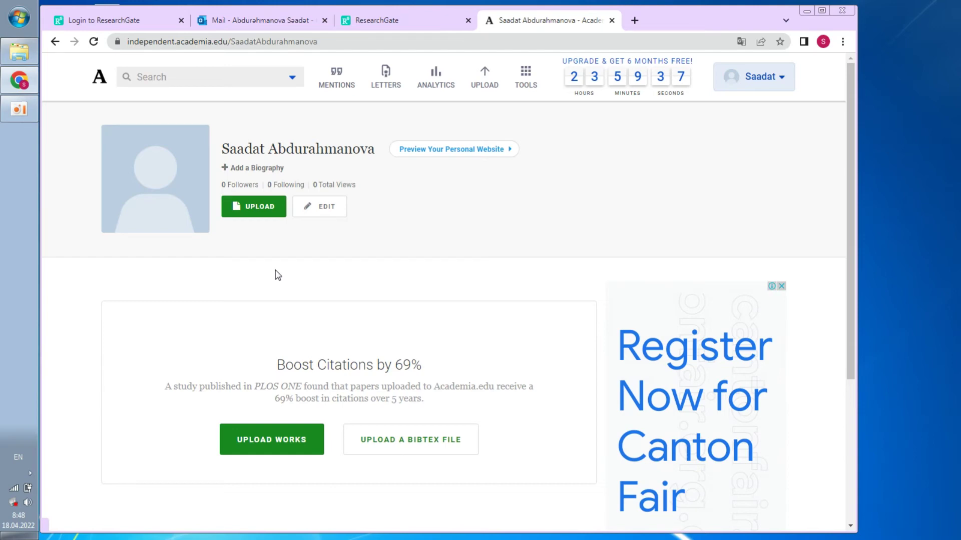
# From the profile's Upload page, choose Upload Letter and start a new letter submission draft
pyautogui.click(256, 214)
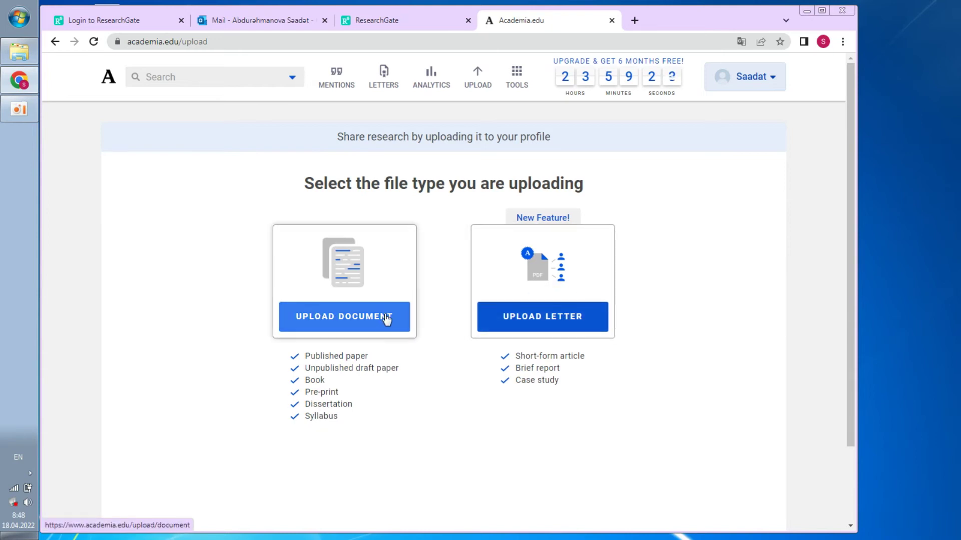
pyautogui.click(543, 330)
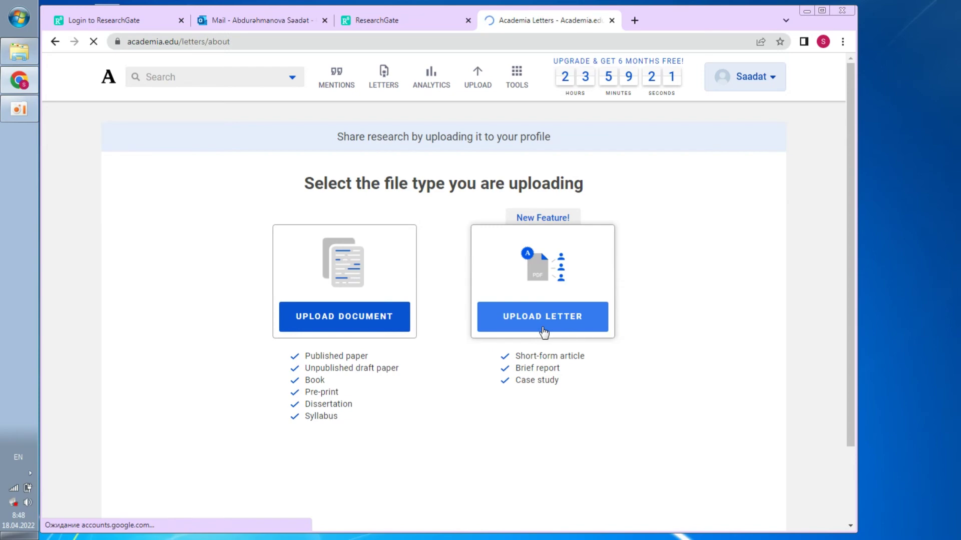
pyautogui.click(141, 385)
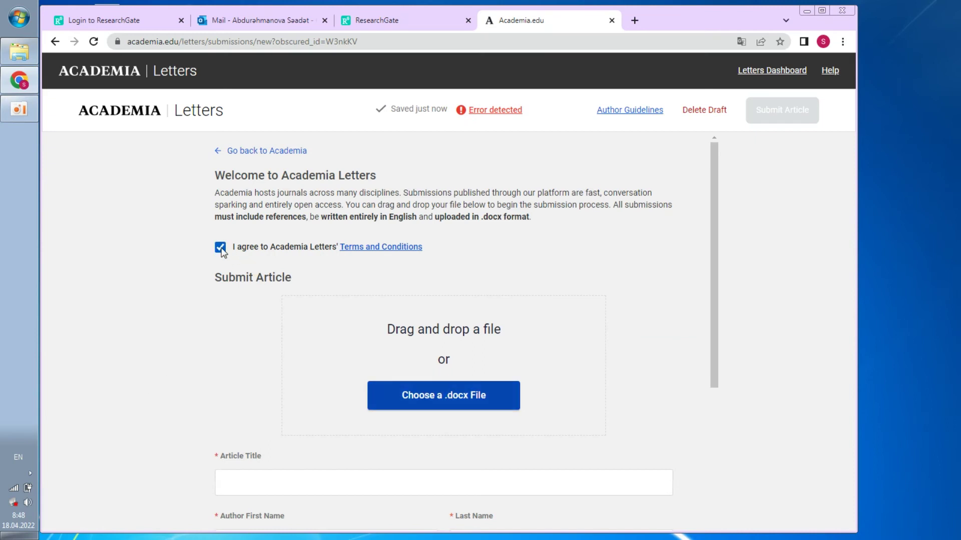
pyautogui.scroll(-3, 279, 369)
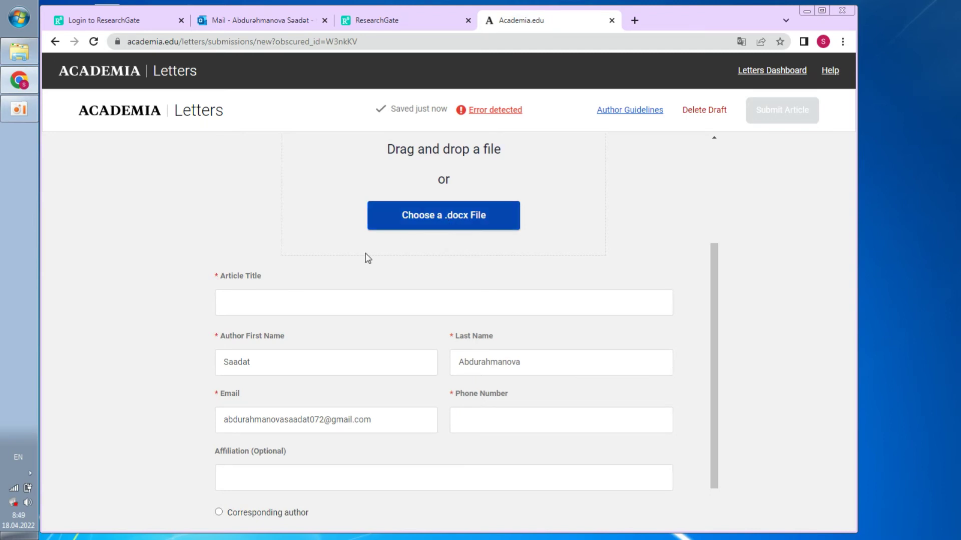
pyautogui.scroll(-1, 350, 265)
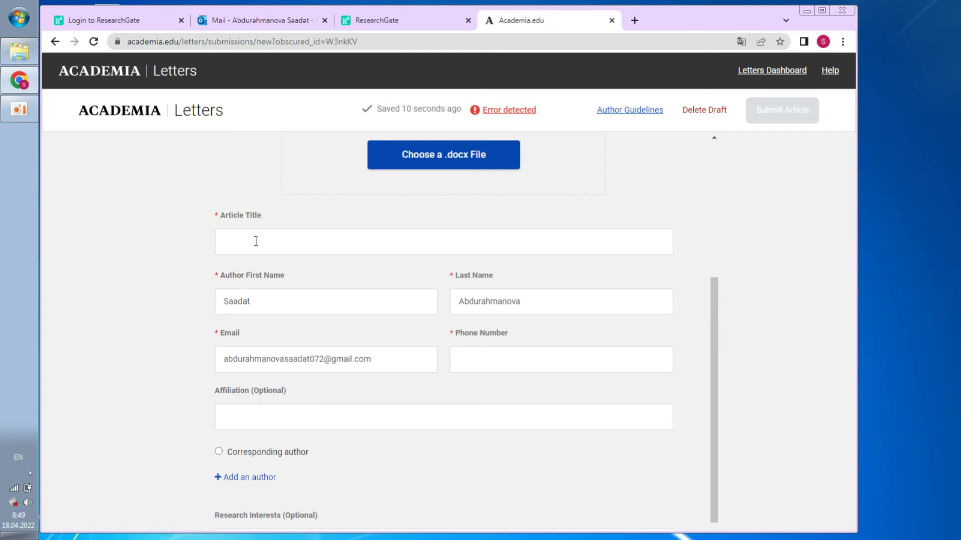
pyautogui.scroll(-1, 295, 262)
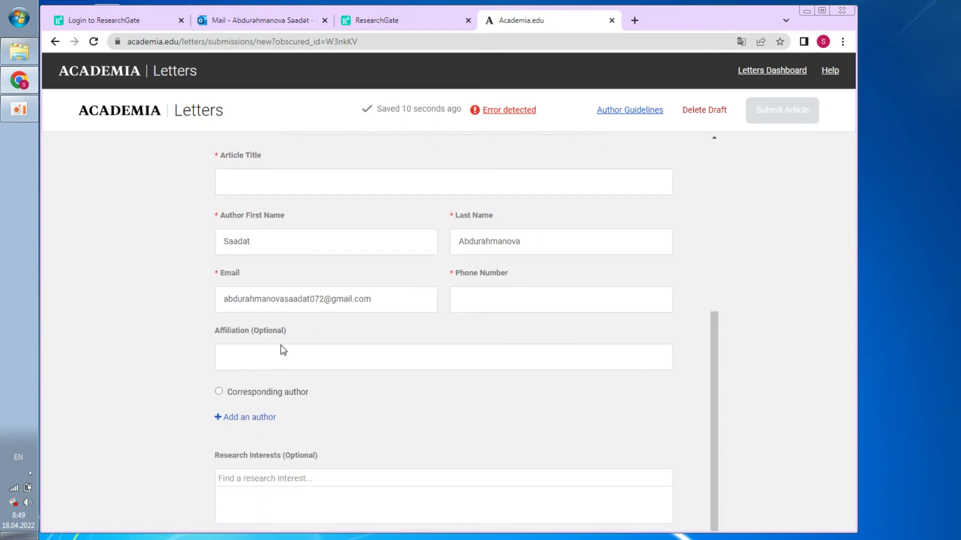
pyautogui.scroll(2, 351, 323)
pyautogui.scroll(3, 426, 231)
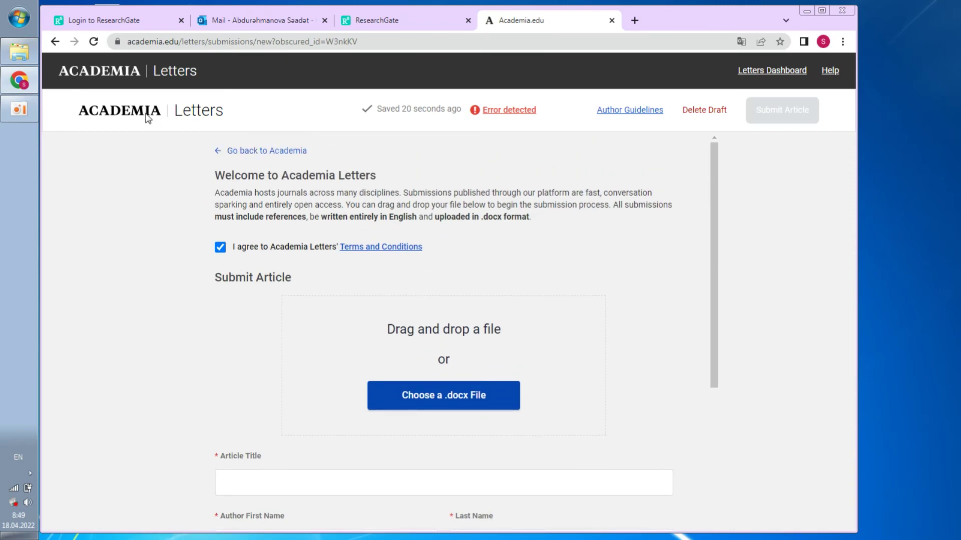
# Load ssrn.com in a new tab and decline the page translation offer
pyautogui.click(635, 20)
pyautogui.write('sss')
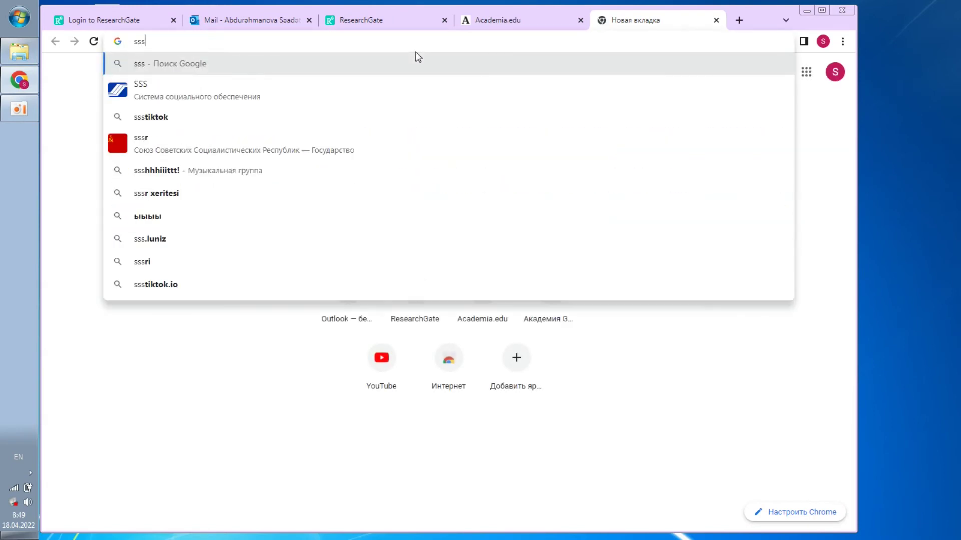
pyautogui.press('BackSpace')
pyautogui.write('rn')
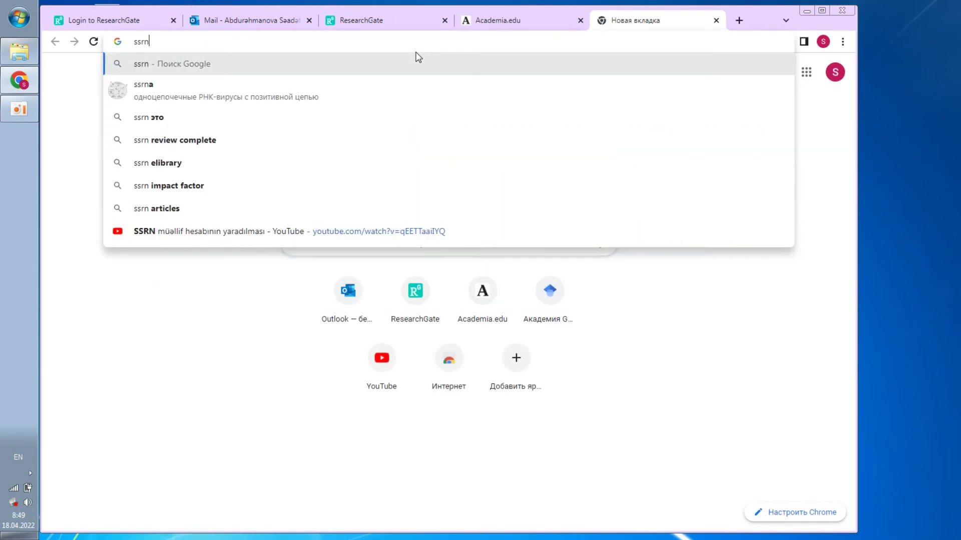
pyautogui.write('.com')
pyautogui.press('Return')
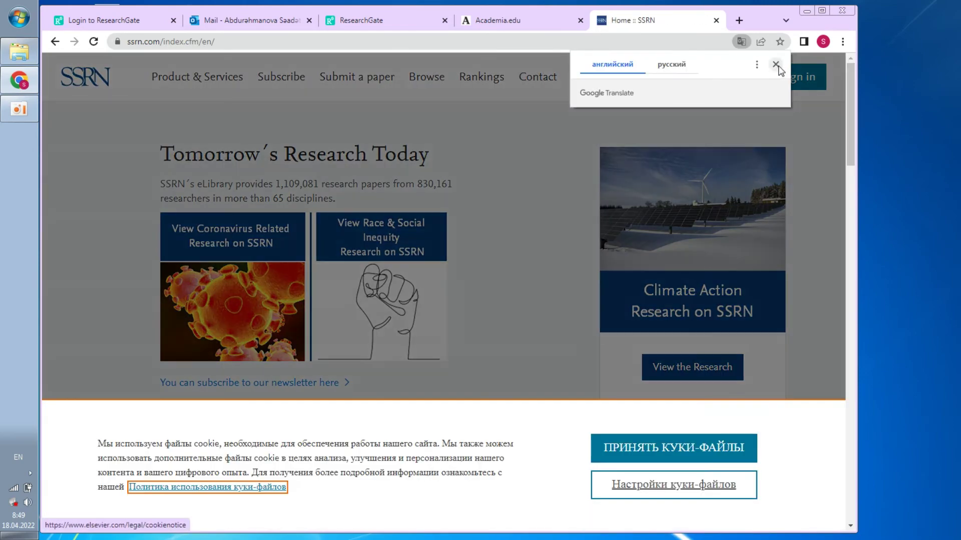
pyautogui.click(776, 66)
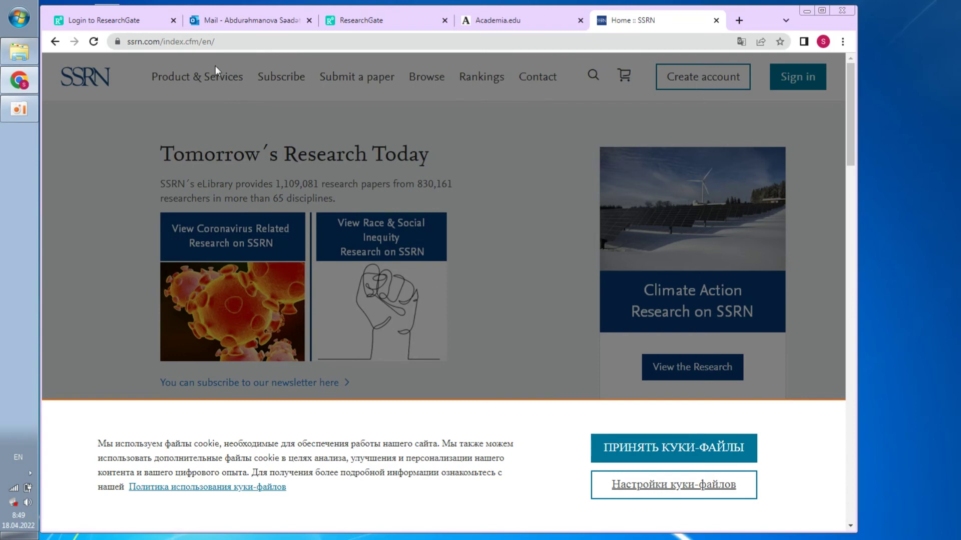
# Strip the index.cfm/en/ path so the plain ssrn.com address loads
pyautogui.click(219, 41)
pyautogui.moveTo(262, 41); pyautogui.dragTo(209, 41)
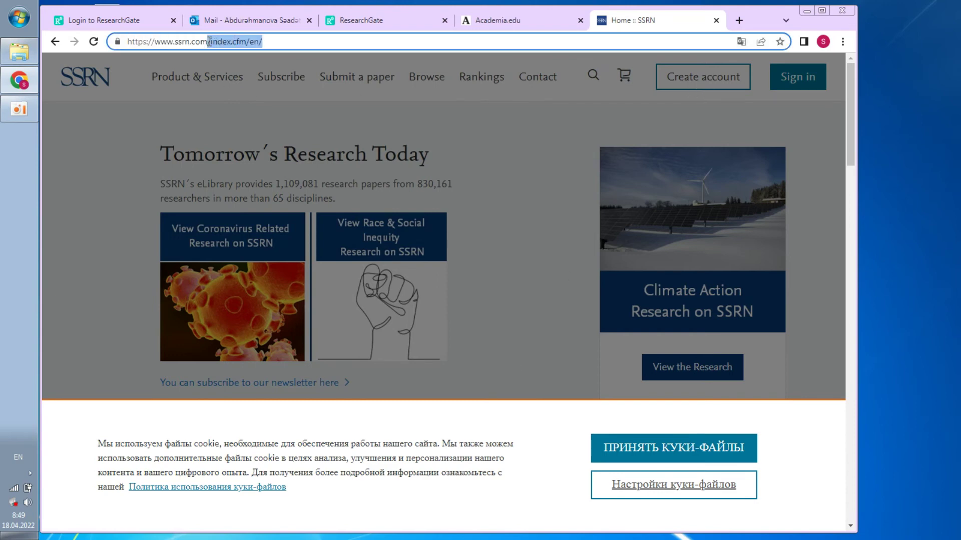
pyautogui.press('BackSpace')
pyautogui.press('Return')
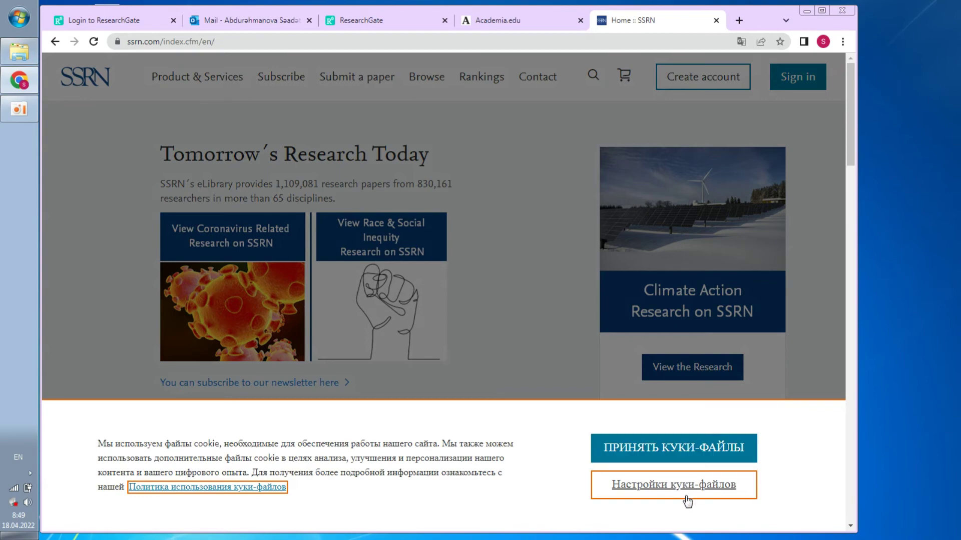
# Accept SSRN's cookies and join SSRN using the user's institutional e-mail address
pyautogui.click(675, 457)
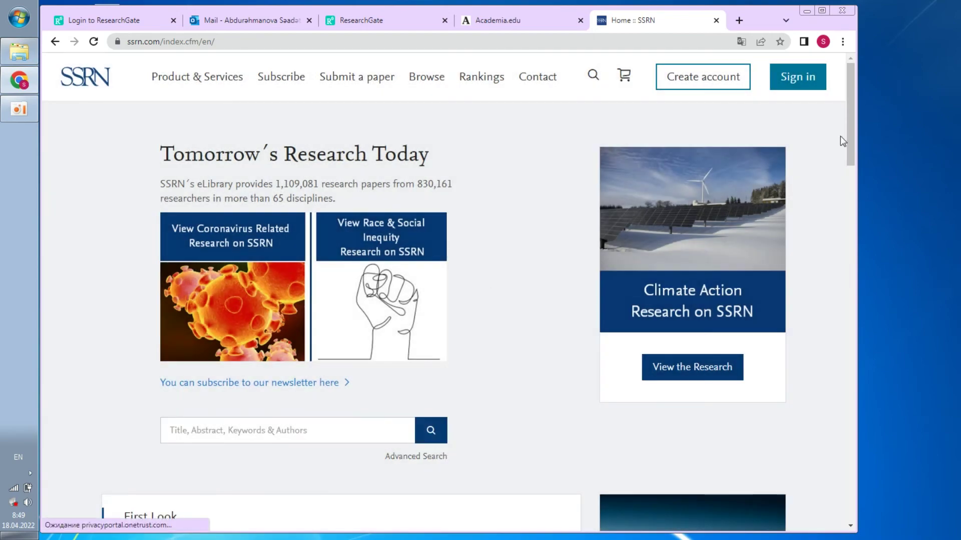
pyautogui.click(712, 80)
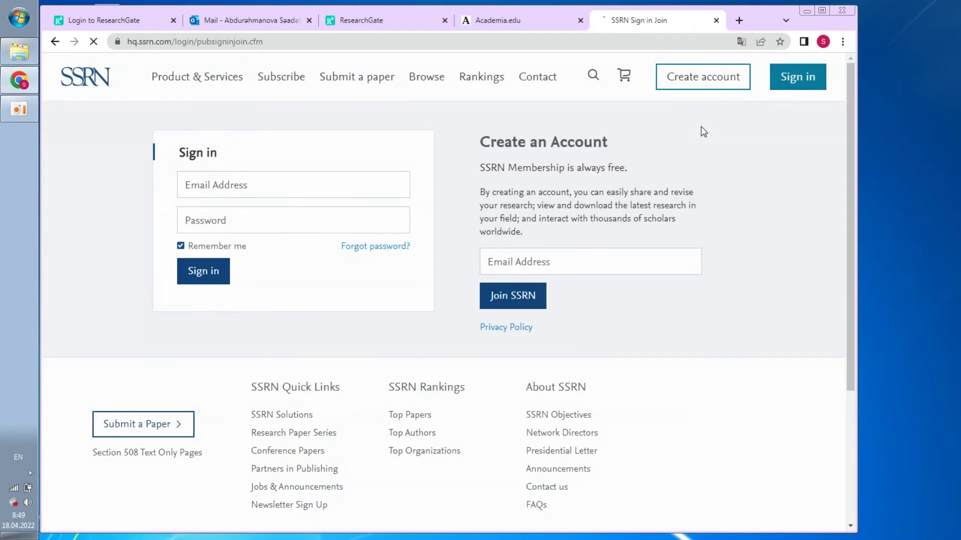
pyautogui.click(513, 263)
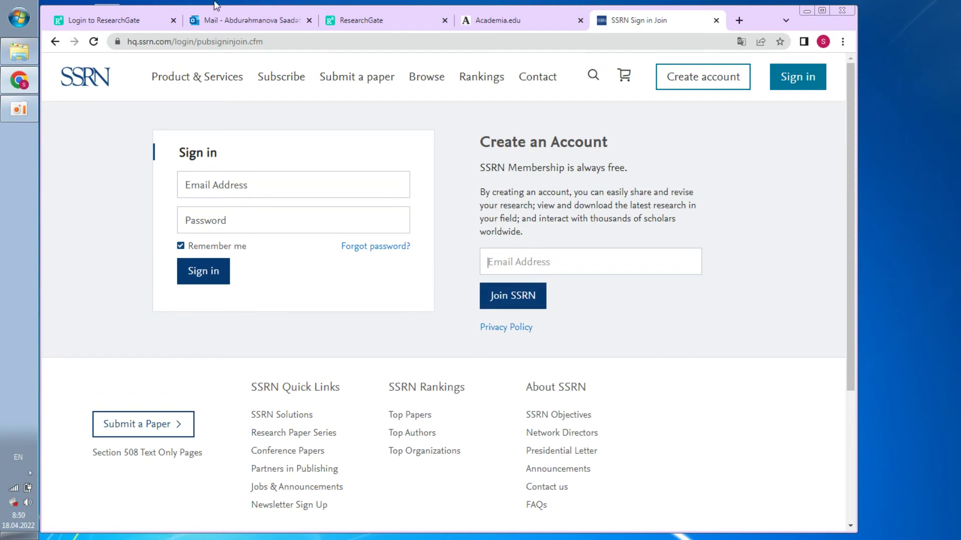
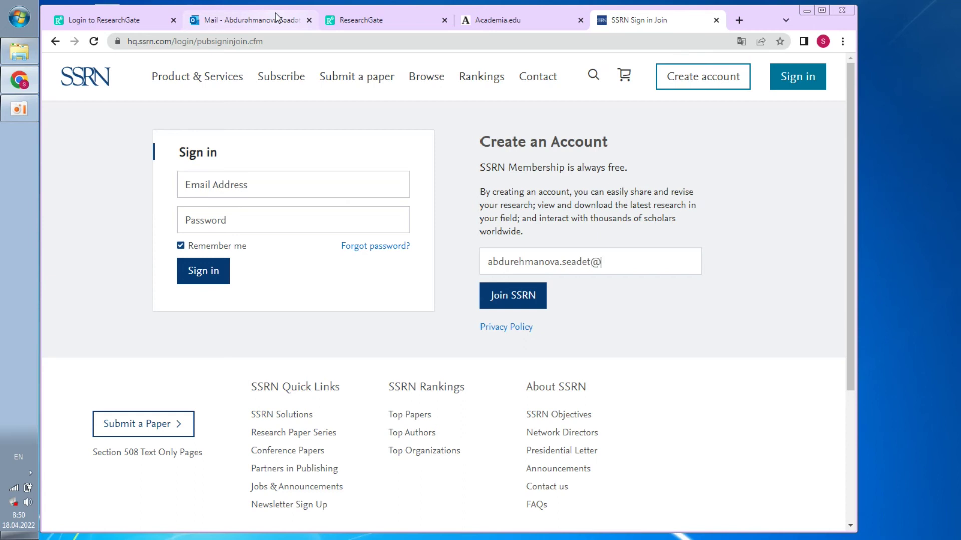
pyautogui.click(514, 306)
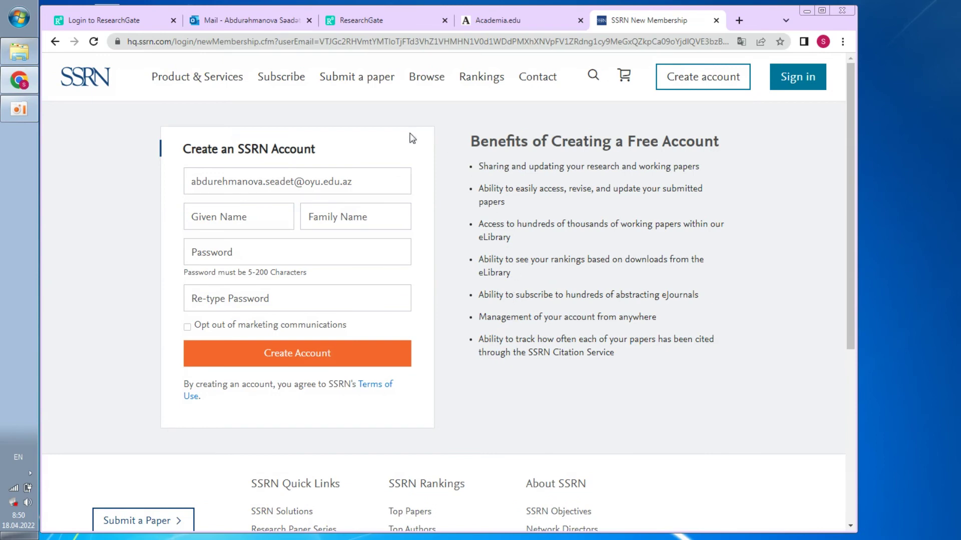
# Enter the given name and the family name, pasting the surname from the e-mail
pyautogui.click(225, 223)
pyautogui.click(359, 216)
pyautogui.write('A')
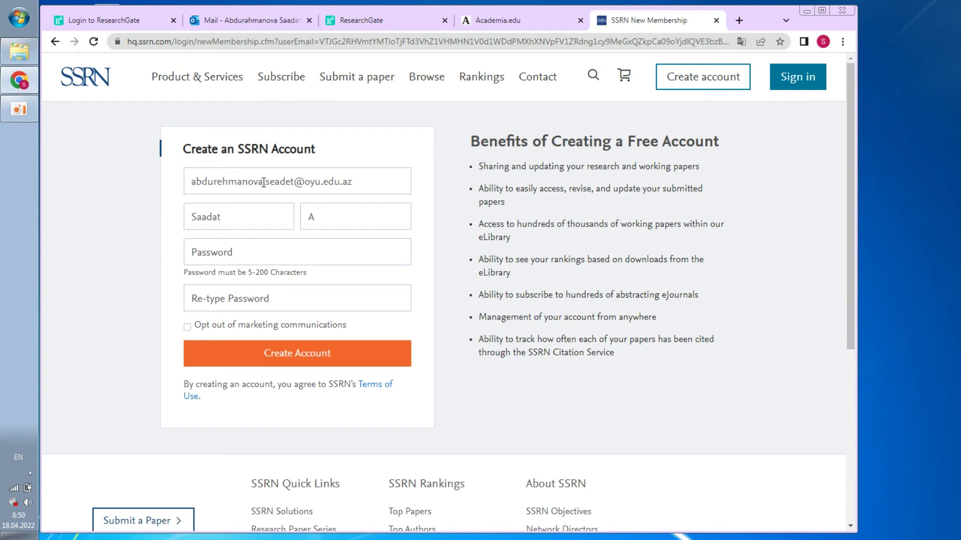
pyautogui.moveTo(263, 182); pyautogui.dragTo(206, 184)
pyautogui.moveTo(318, 219)
pyautogui.mouseDown()
pyautogui.moveTo(299, 222)
pyautogui.moveTo(309, 213)
pyautogui.mouseUp()
# Set and confirm the account password, opt out of marketing, and create the account
pyautogui.click(243, 256)
pyautogui.write('••')
pyautogui.write('••')
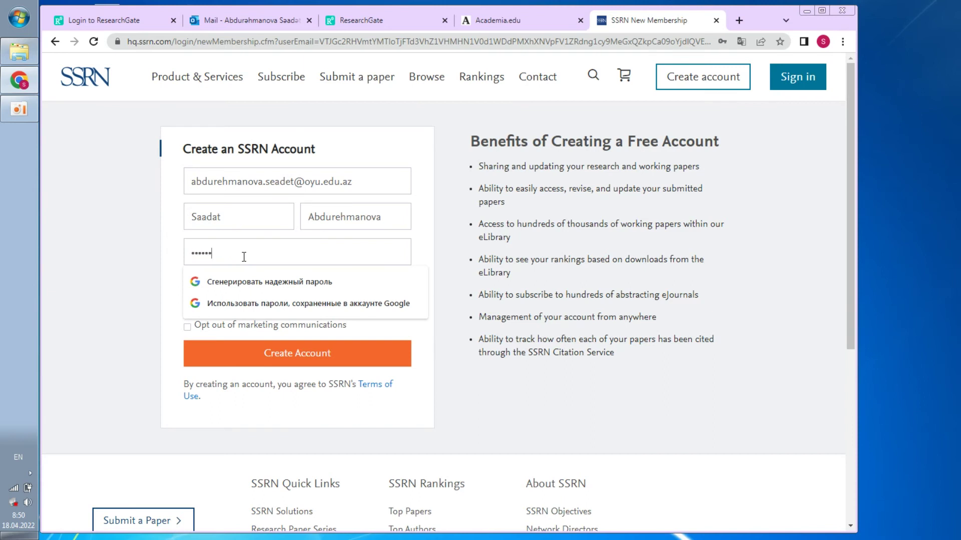
pyautogui.click(147, 258)
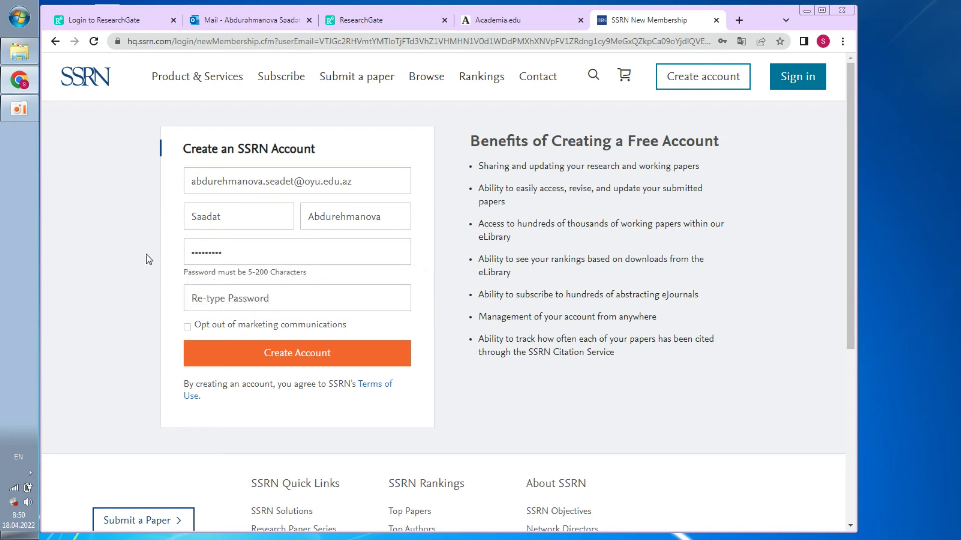
pyautogui.click(238, 299)
pyautogui.write('••••')
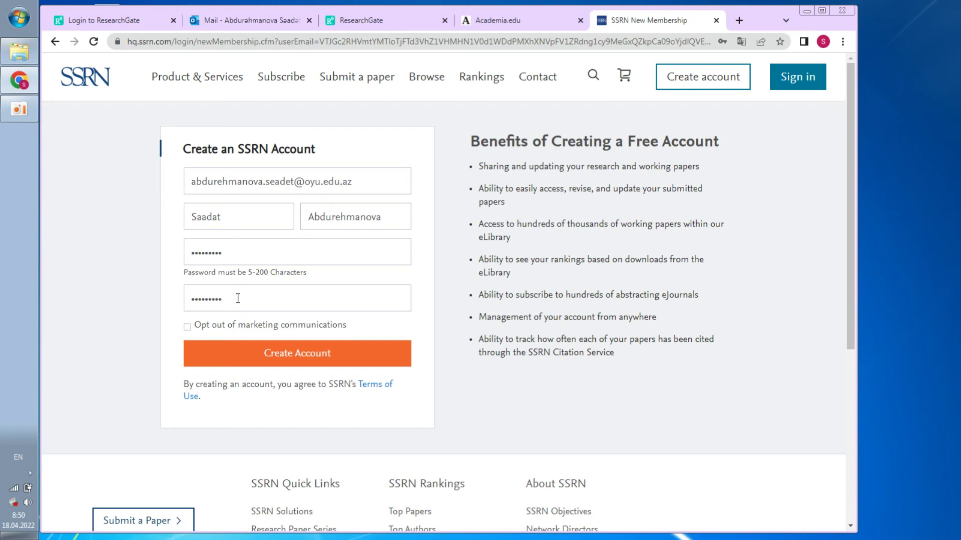
pyautogui.click(187, 328)
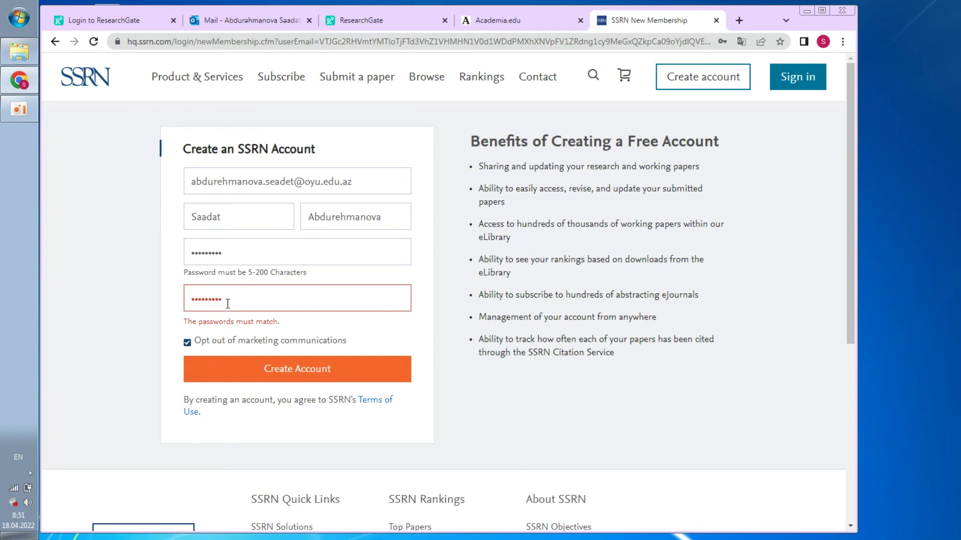
pyautogui.moveTo(243, 301); pyautogui.dragTo(143, 299)
pyautogui.write('•••••••••')
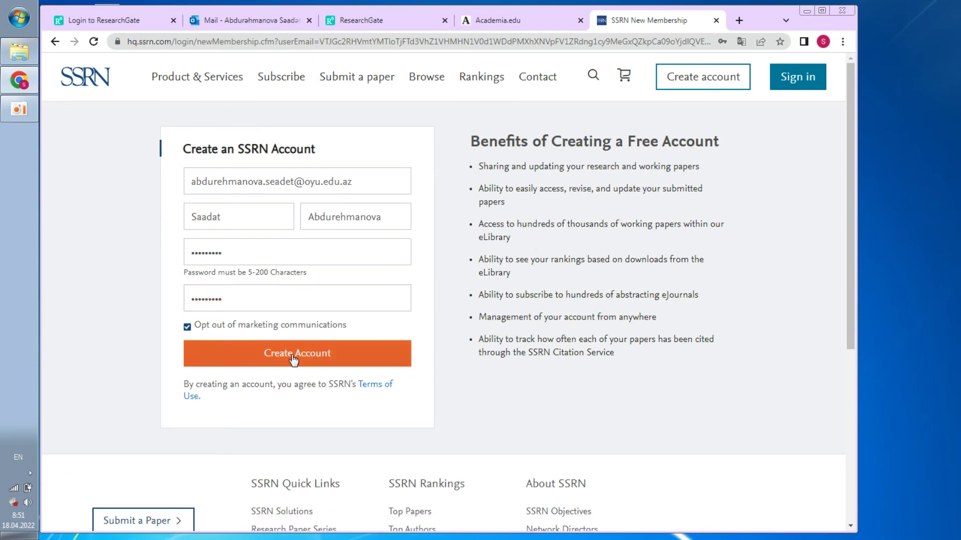
pyautogui.click(294, 359)
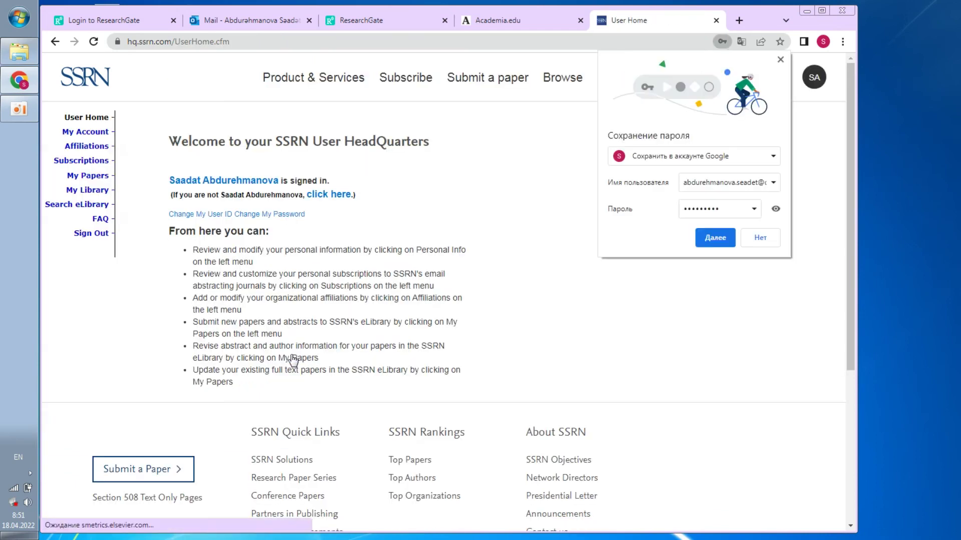
# Decline saving the password, then start a new paper submission from My Papers
pyautogui.click(761, 238)
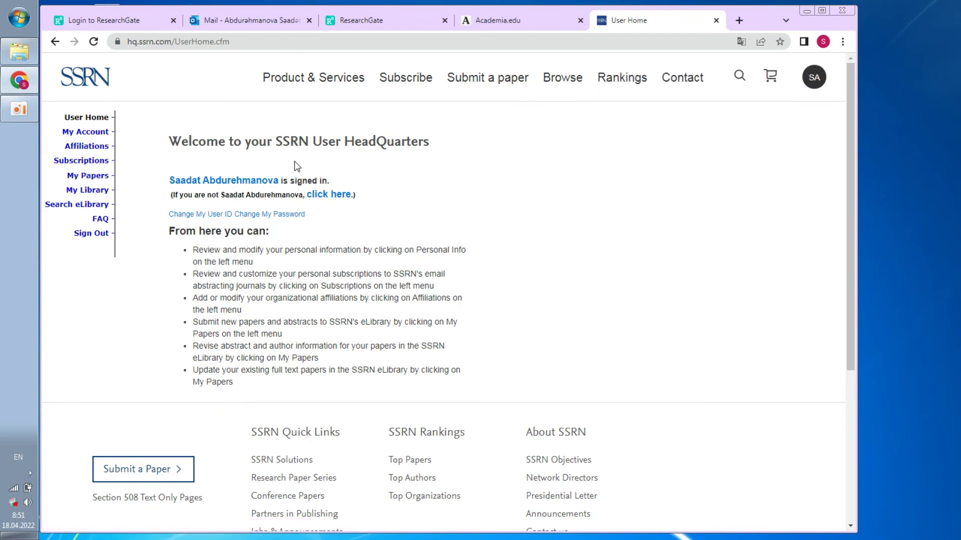
pyautogui.click(813, 78)
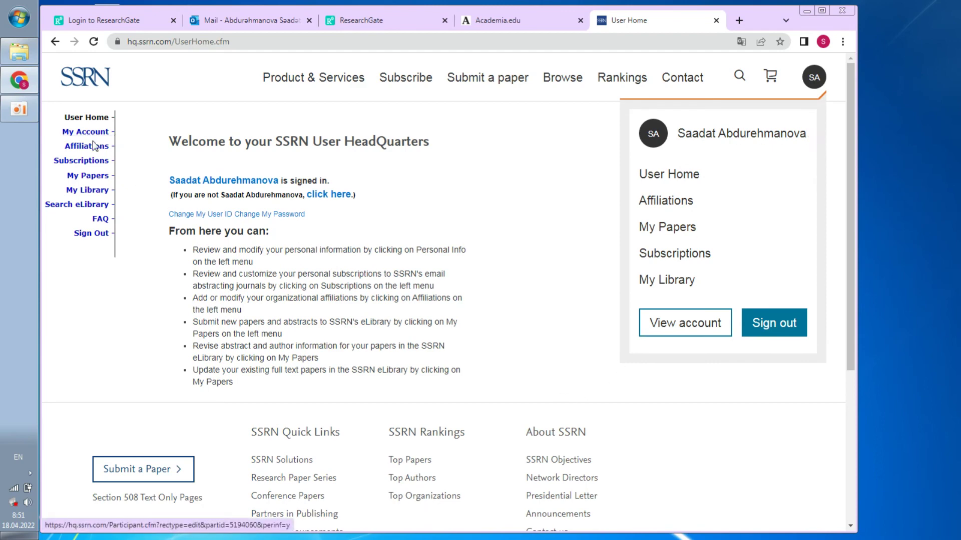
pyautogui.click(100, 178)
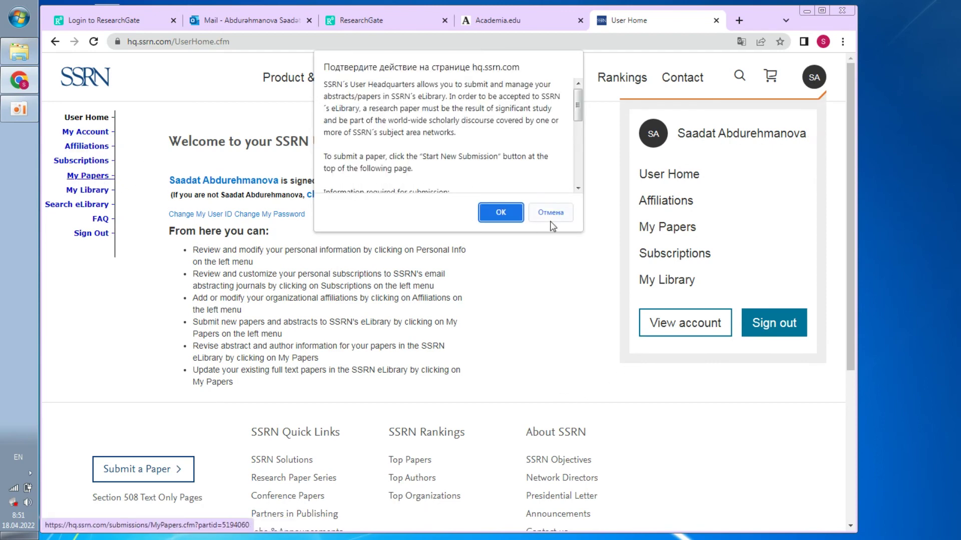
pyautogui.click(494, 214)
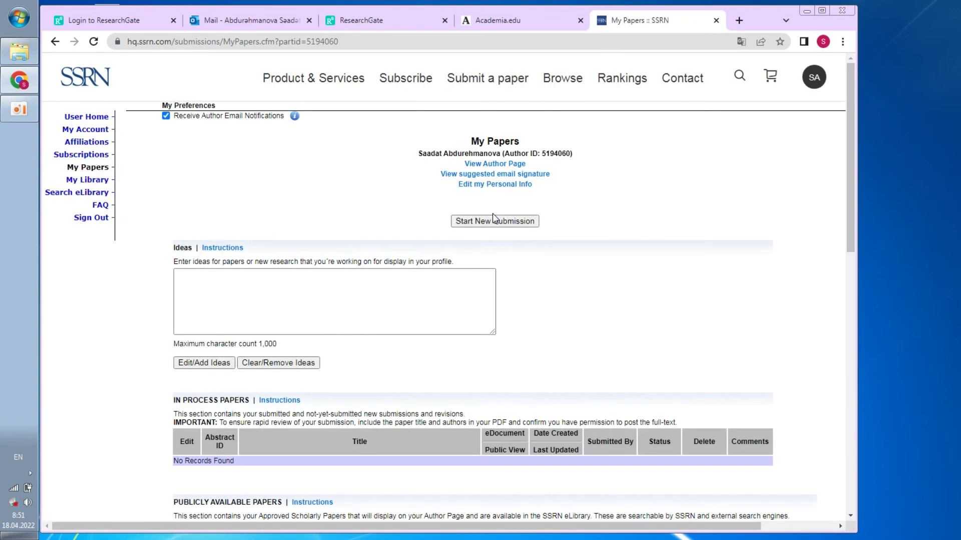
pyautogui.click(235, 287)
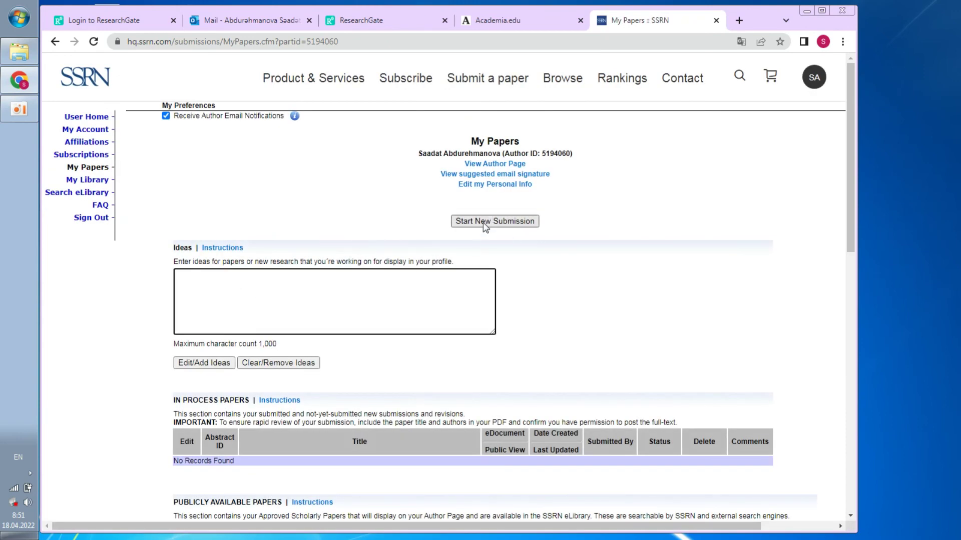
pyautogui.click(519, 222)
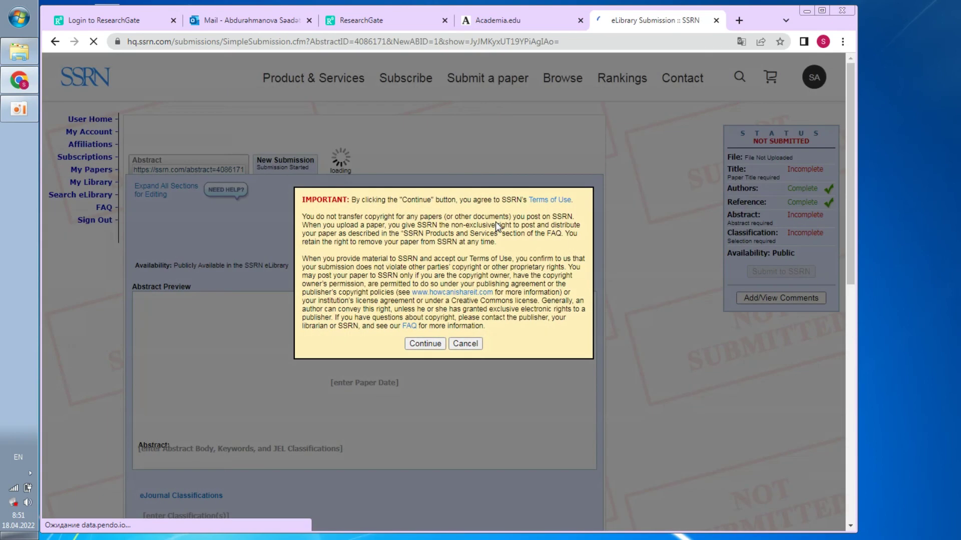
pyautogui.click(429, 344)
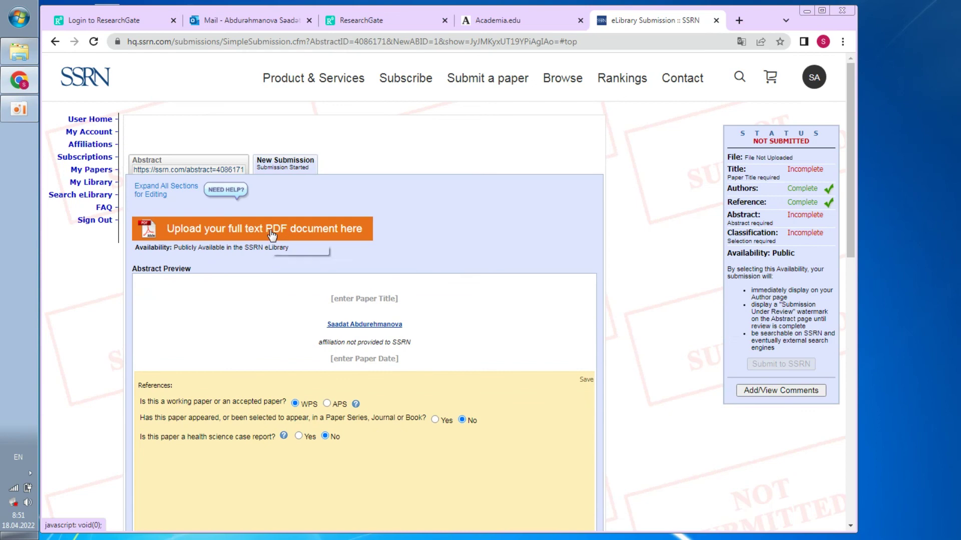
# Open the full-text PDF upload section, cancelling the file picker without choosing a file
pyautogui.scroll(-8, 270, 233)
pyautogui.scroll(4, 270, 235)
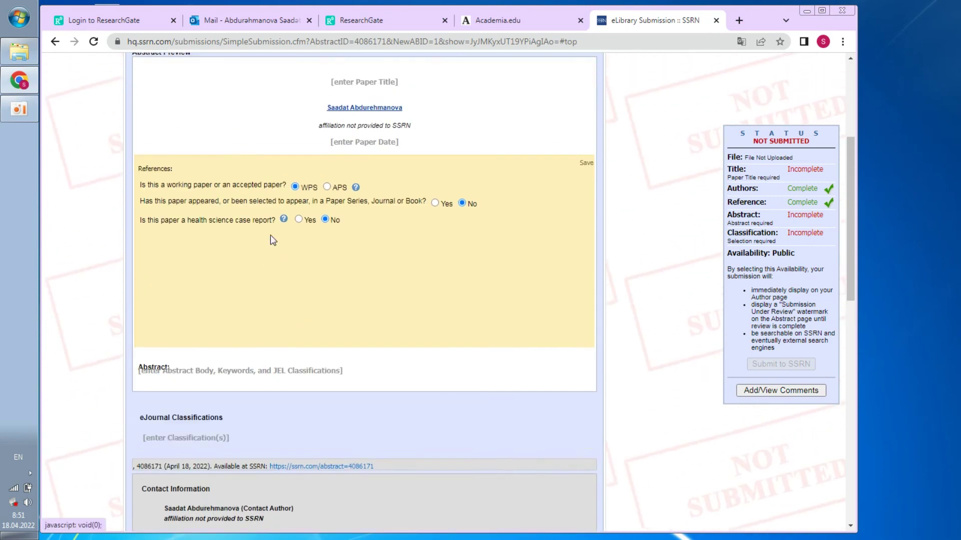
pyautogui.scroll(3, 270, 235)
pyautogui.click(232, 112)
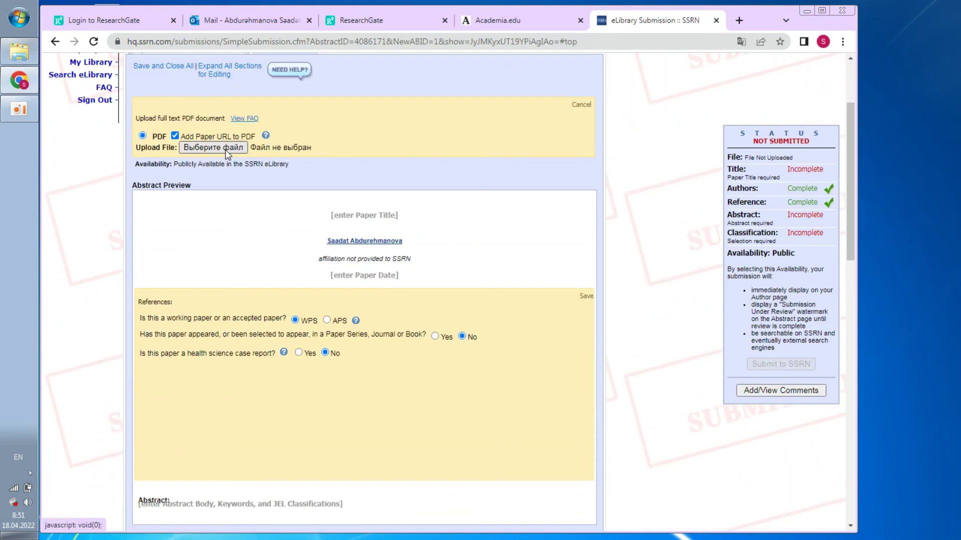
pyautogui.click(225, 149)
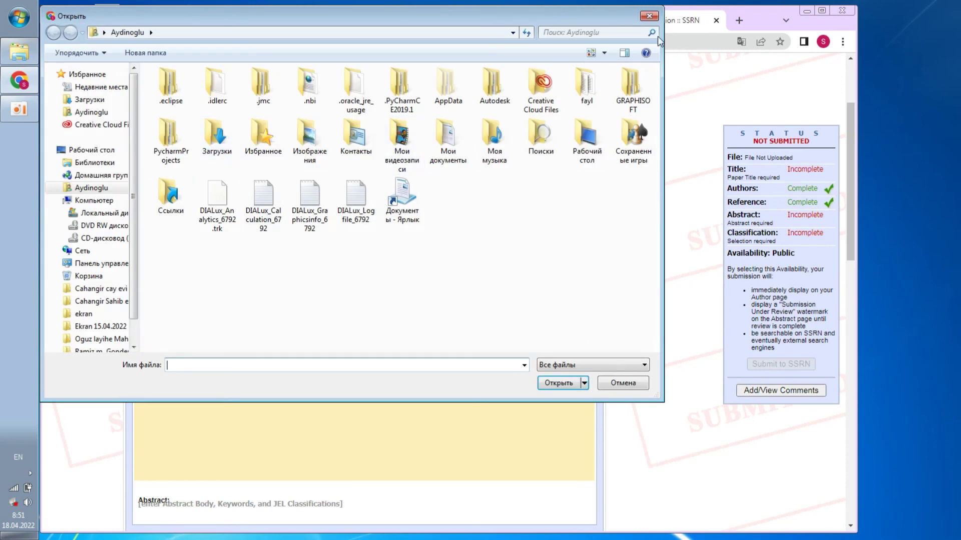
pyautogui.click(649, 16)
pyautogui.scroll(3, 382, 198)
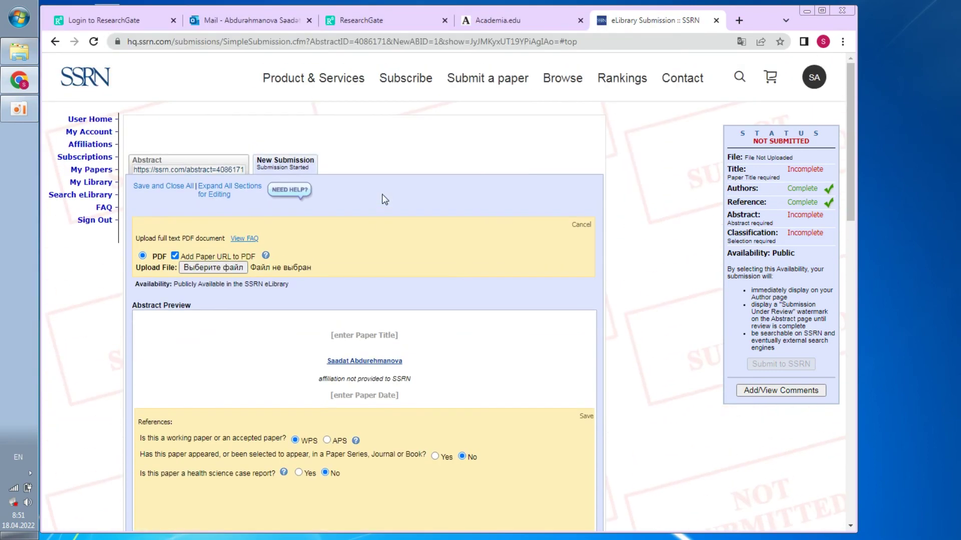
# Launch a new Chrome window under the first listed profile from the desktop
pyautogui.click(368, 21)
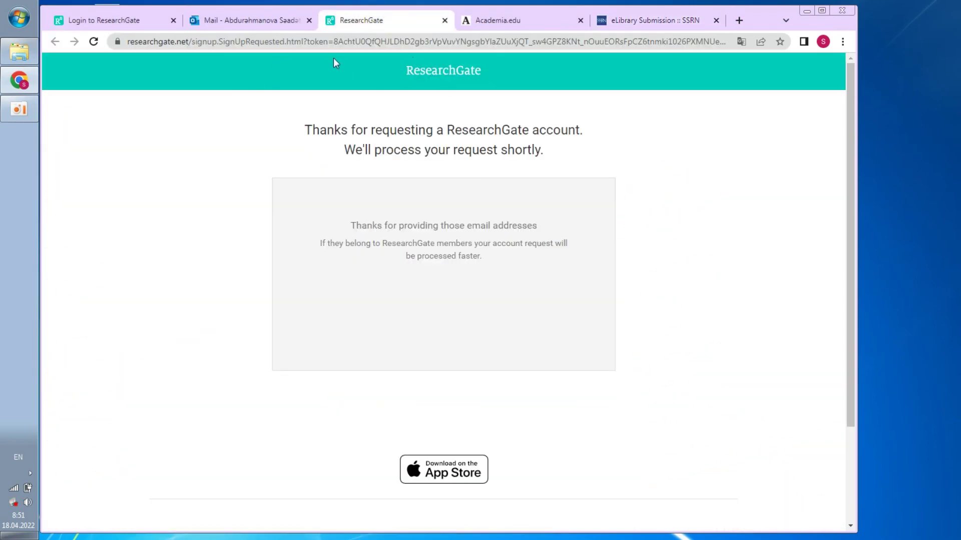
pyautogui.click(806, 11)
pyautogui.doubleClick(198, 83)
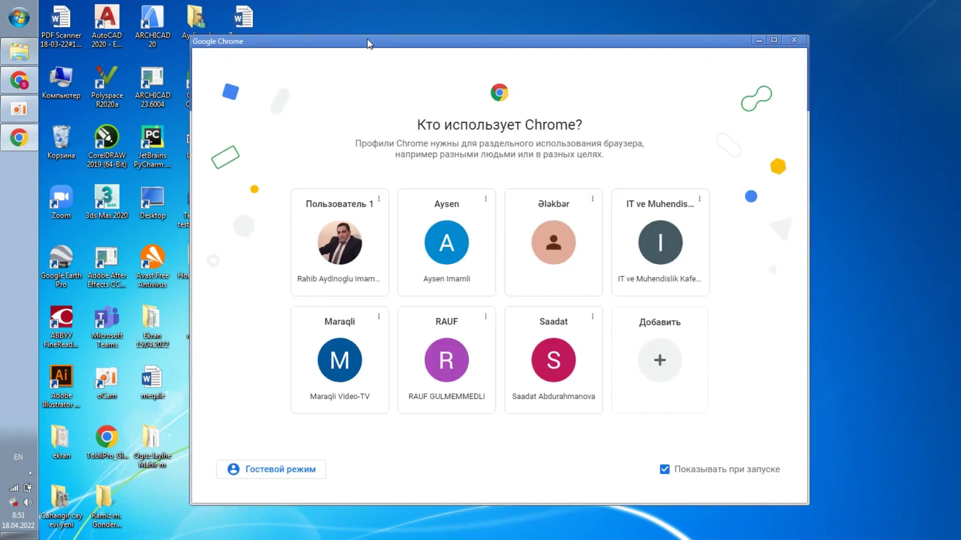
pyautogui.doubleClick(368, 44)
pyautogui.click(181, 253)
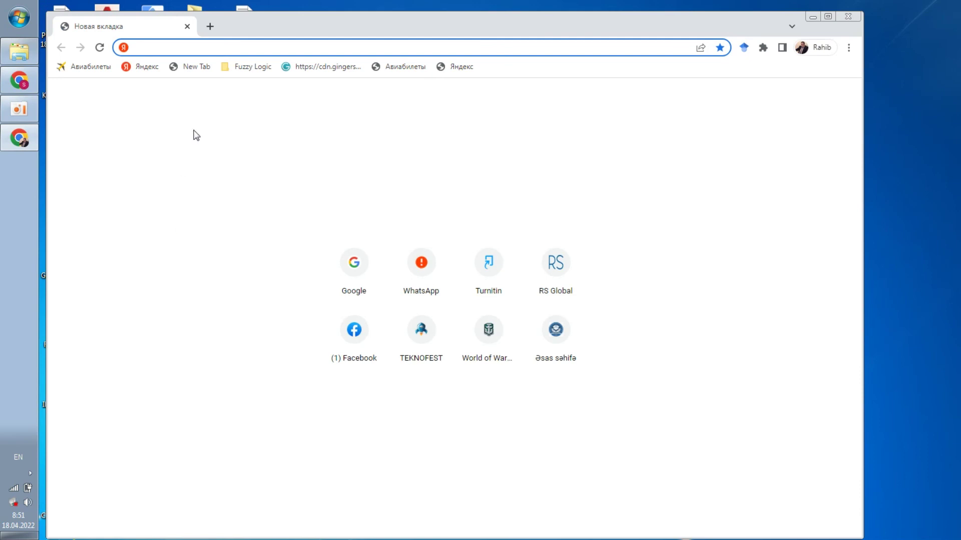
# Go to researchgate.net and open the user's own profile page
pyautogui.write('researchgate.net')
pyautogui.press('Return')
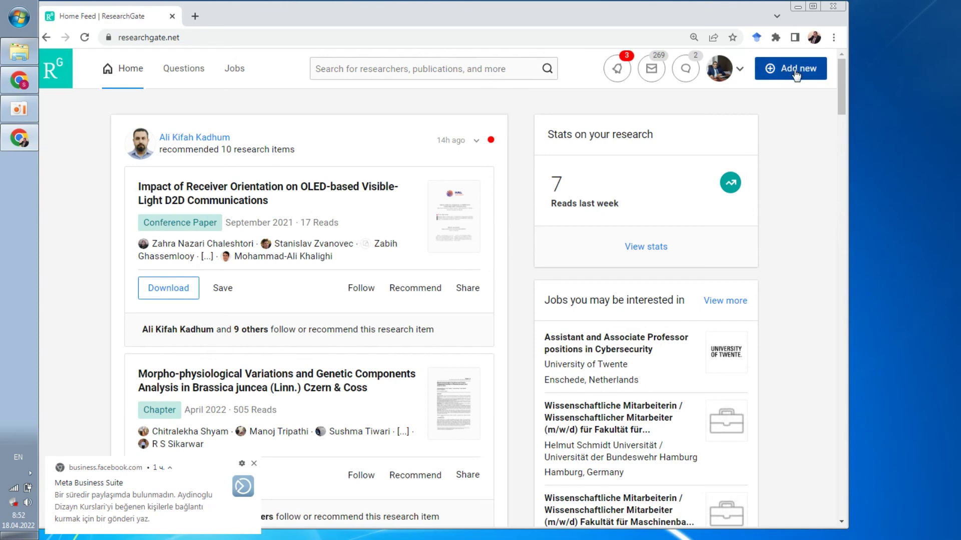
pyautogui.click(722, 67)
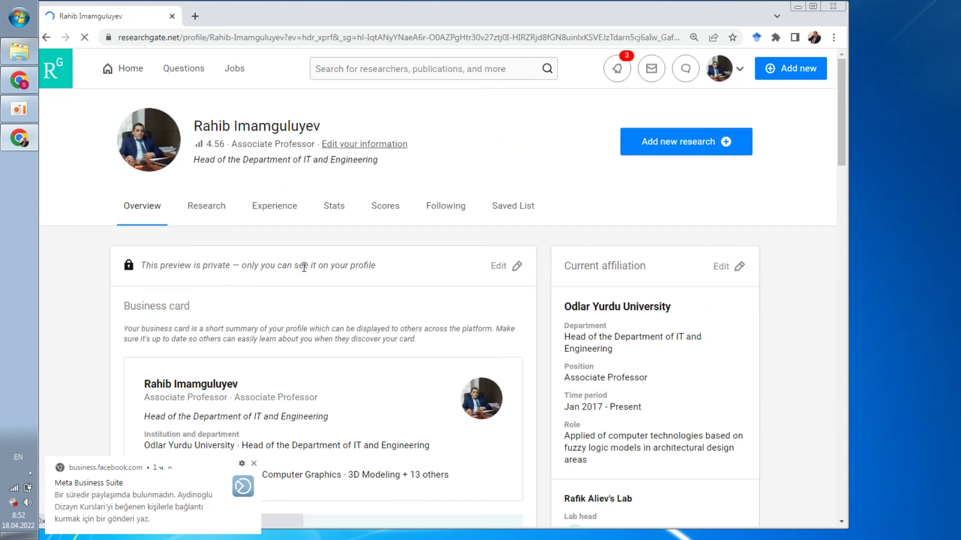
pyautogui.scroll(-15, 306, 267)
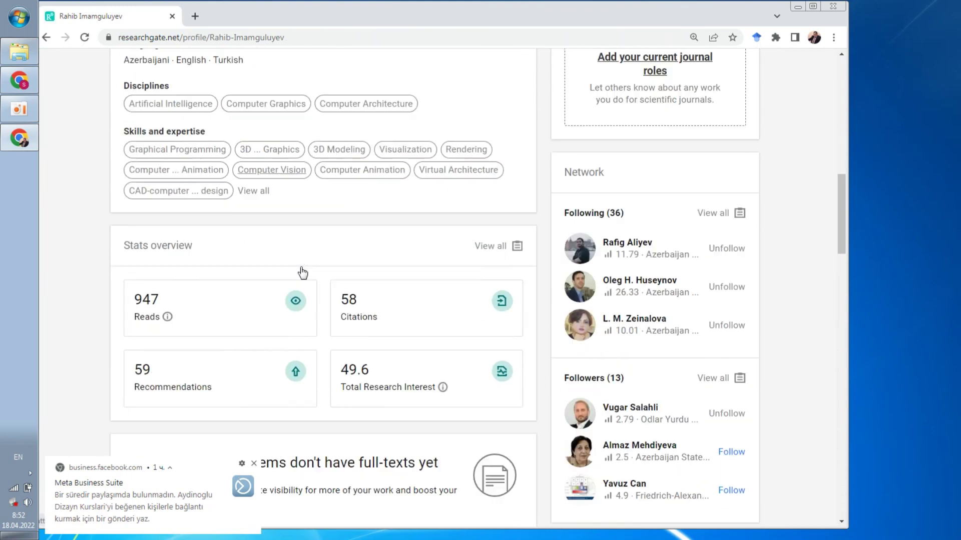
pyautogui.scroll(-2, 302, 273)
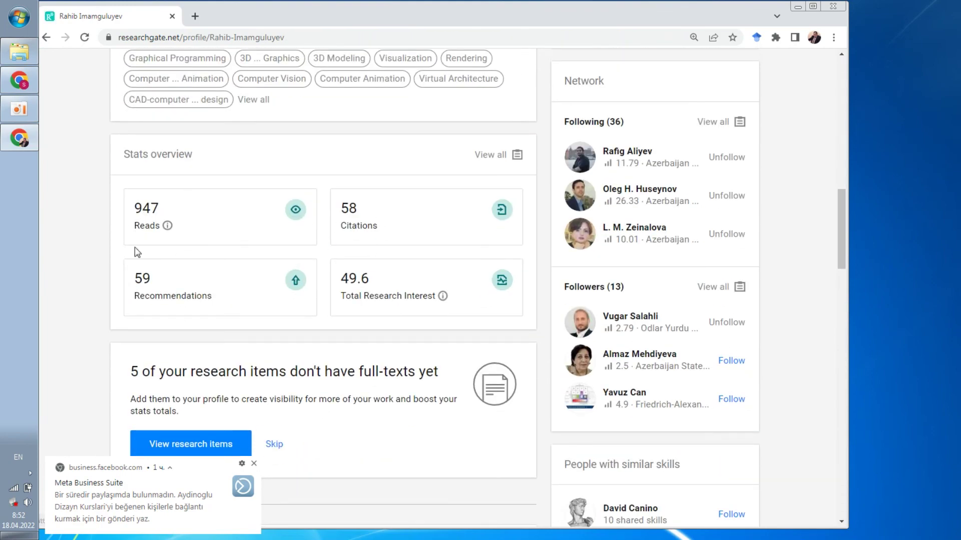
pyautogui.scroll(-7, 261, 301)
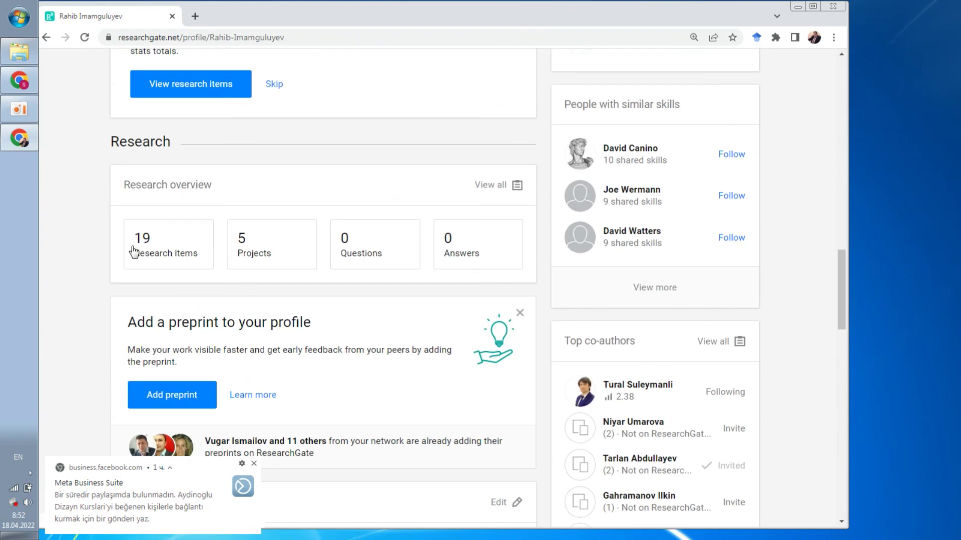
pyautogui.scroll(-3, 160, 252)
pyautogui.scroll(7, 161, 255)
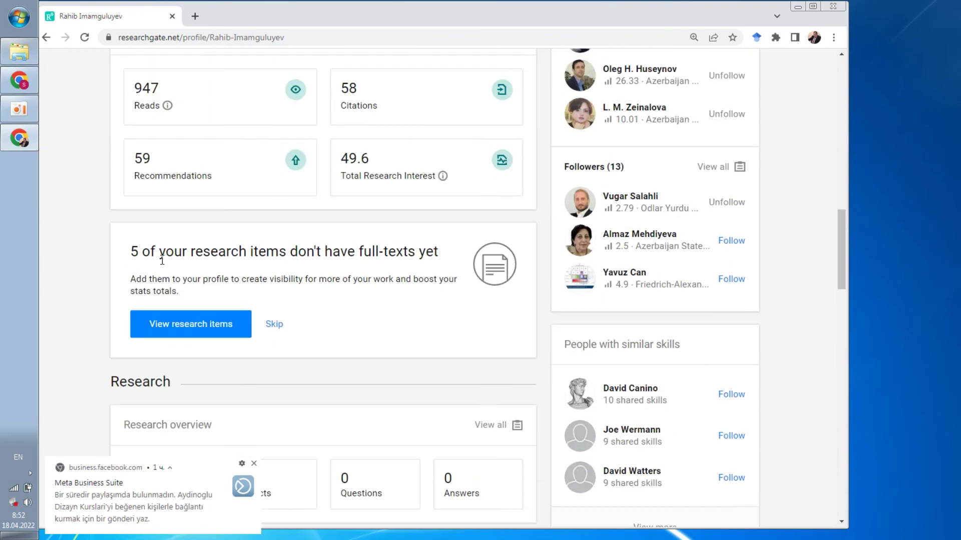
pyautogui.scroll(15, 162, 261)
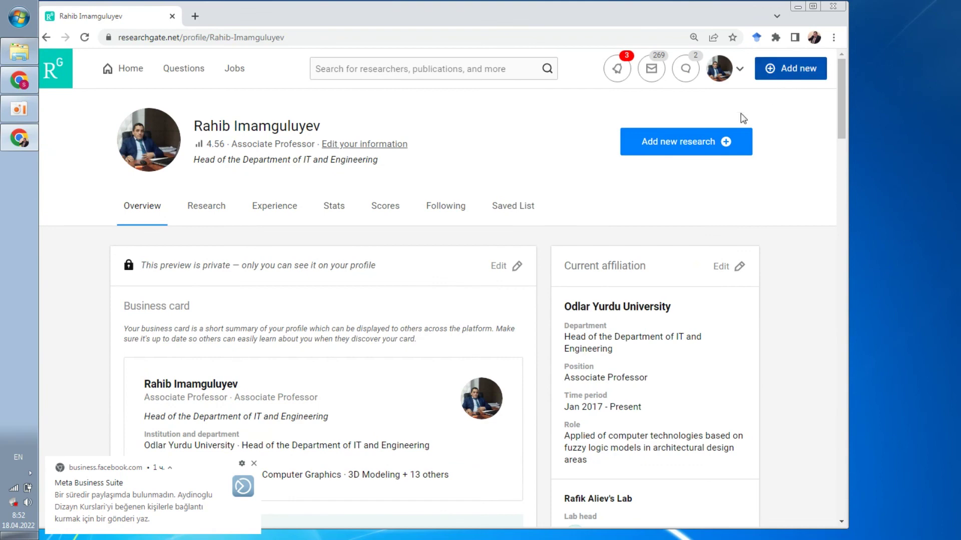
# Add new published research to the profile with Article as the format
pyautogui.click(782, 68)
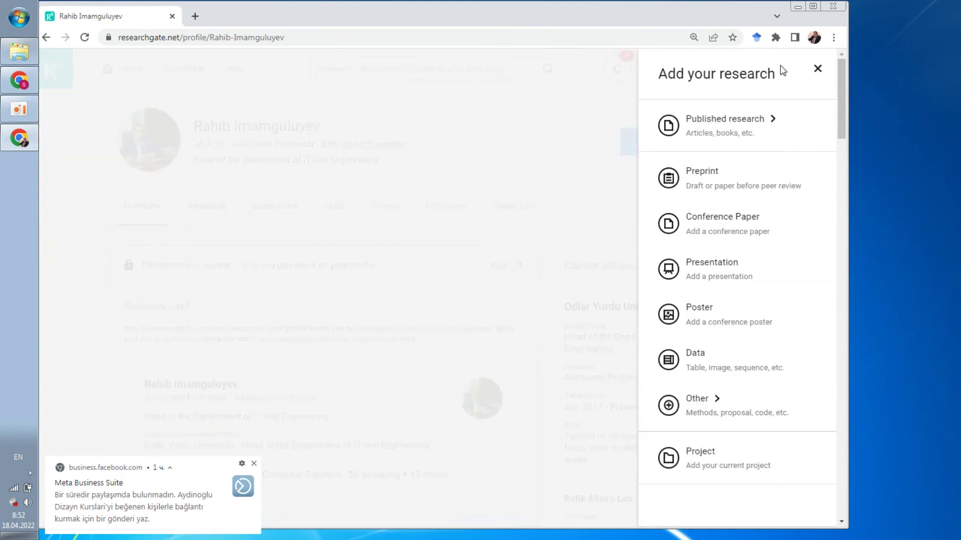
pyautogui.click(724, 129)
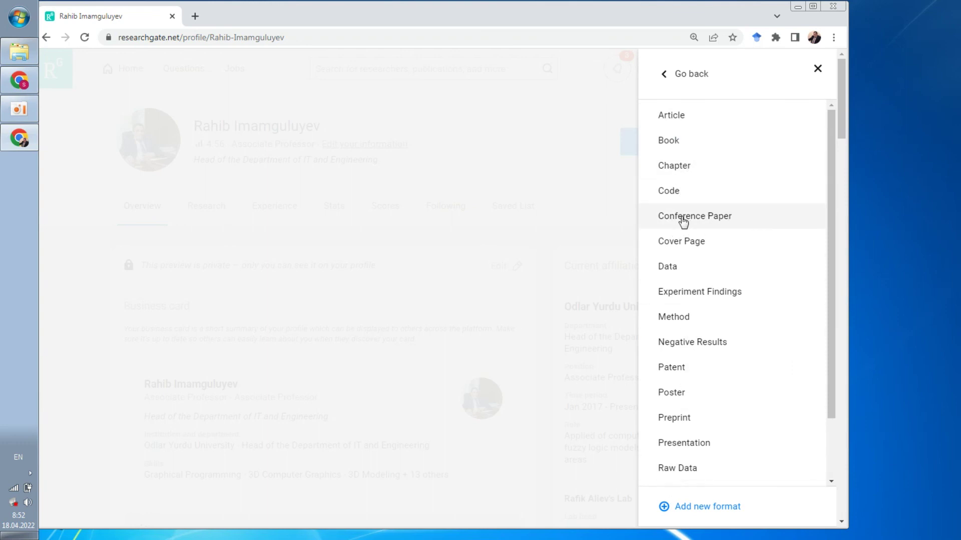
pyautogui.click(682, 118)
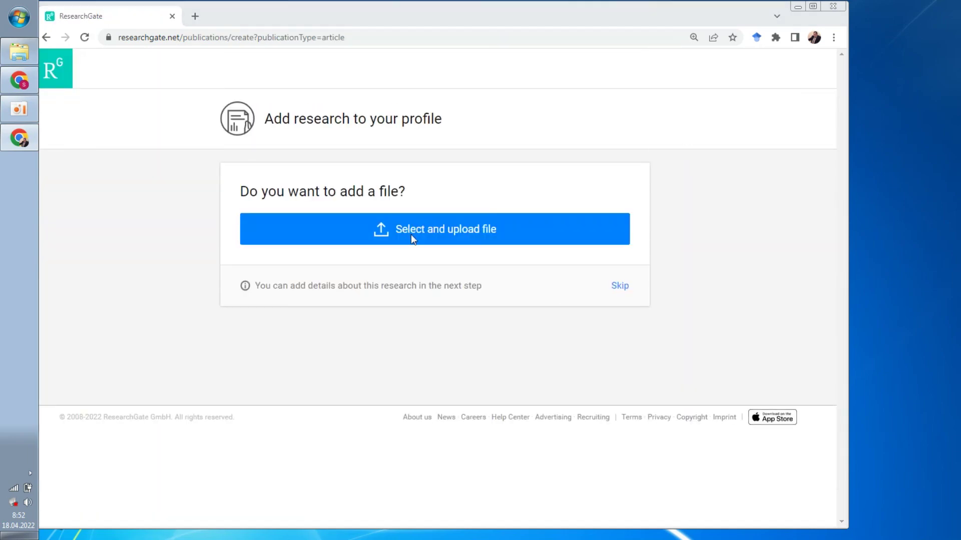
# Open the file upload dialog and cancel it without selecting a file
pyautogui.click(411, 234)
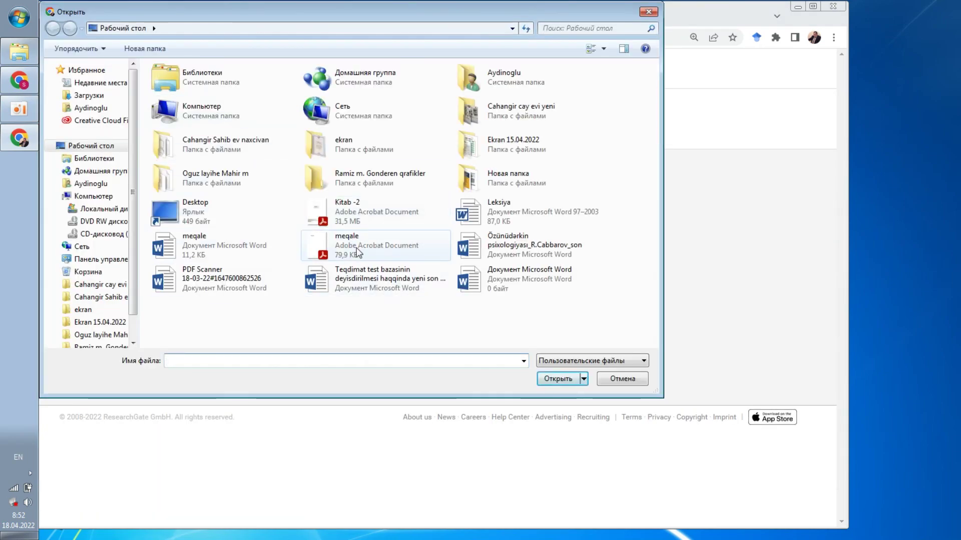
pyautogui.click(648, 12)
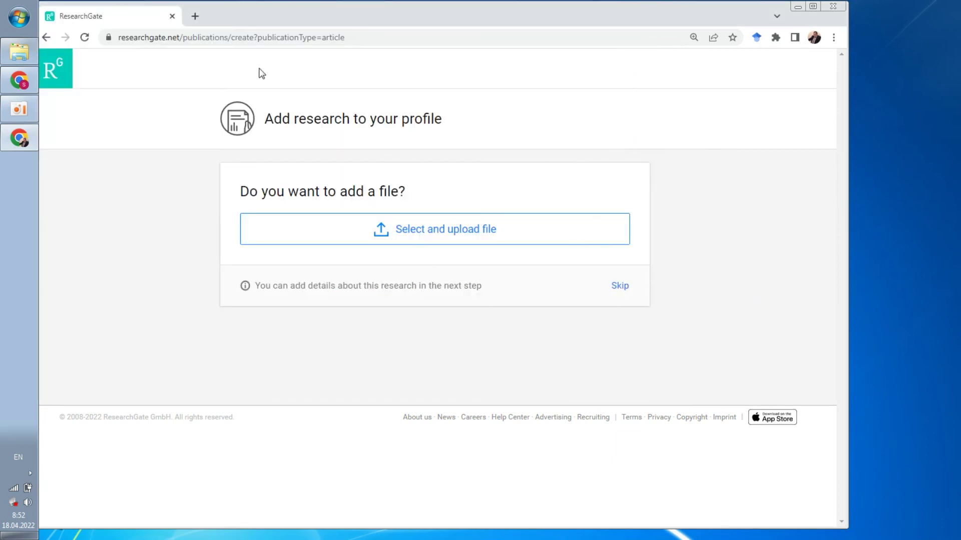
pyautogui.moveTo(365, 37); pyautogui.dragTo(176, 34)
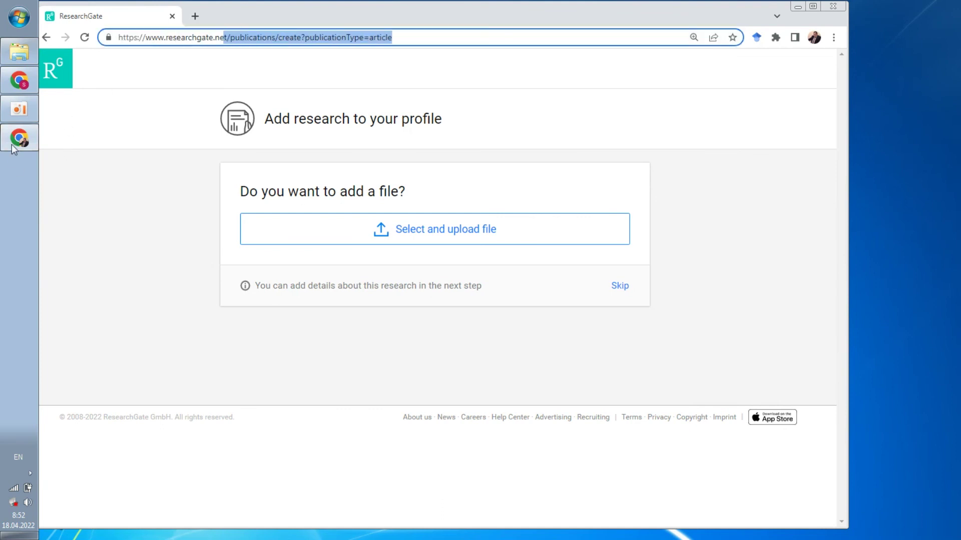
pyautogui.click(19, 109)
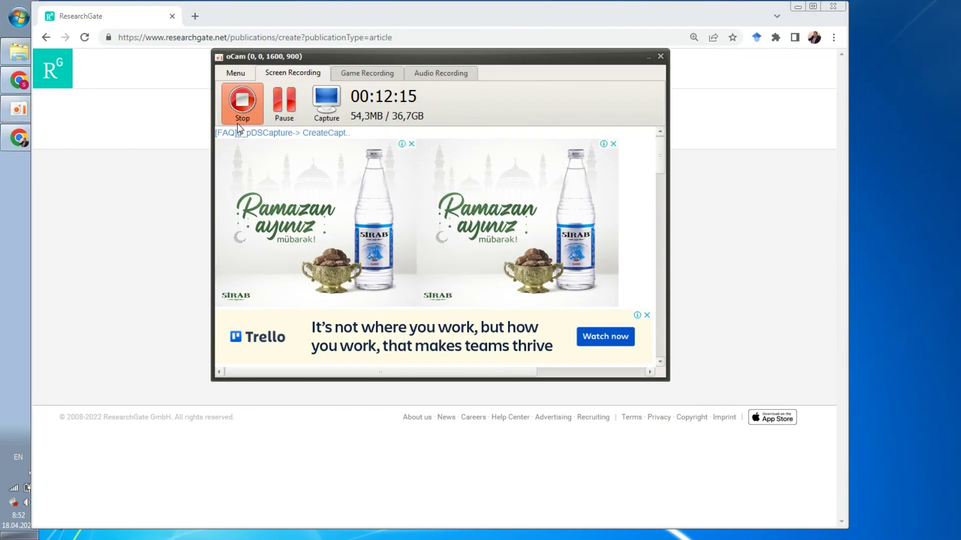